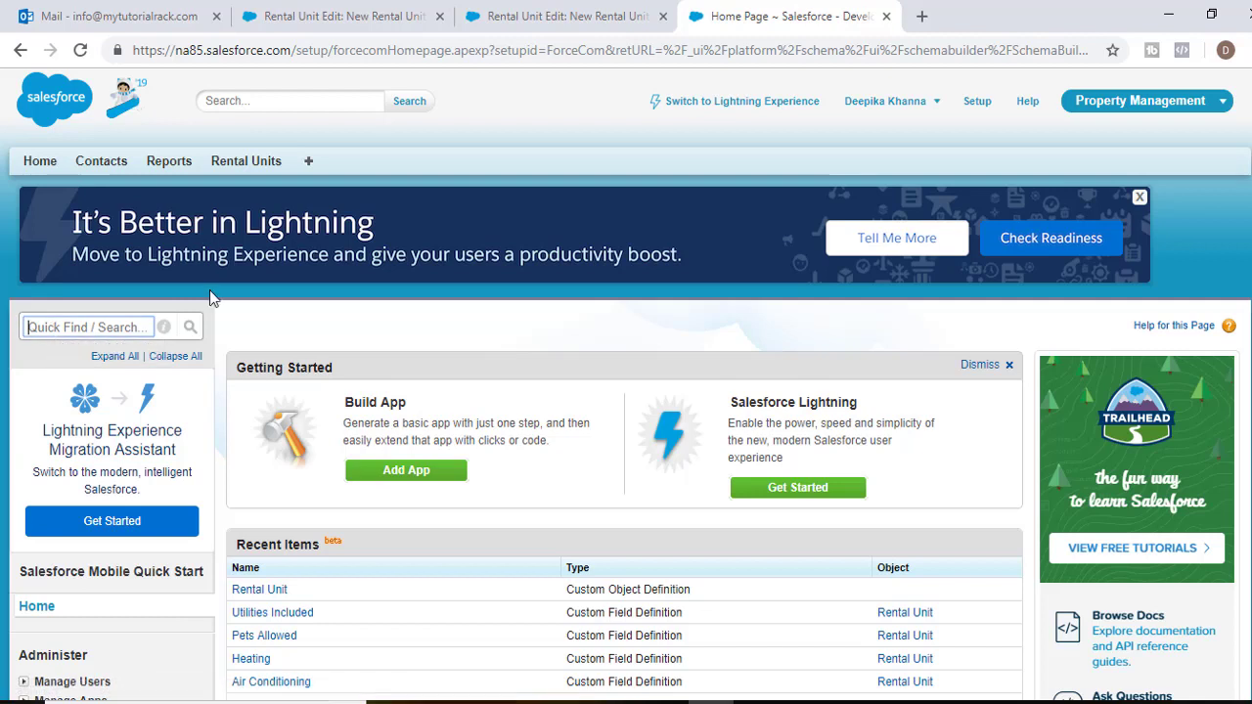
Step: Find the custom Objects setup page and start a new custom object
text(obje)
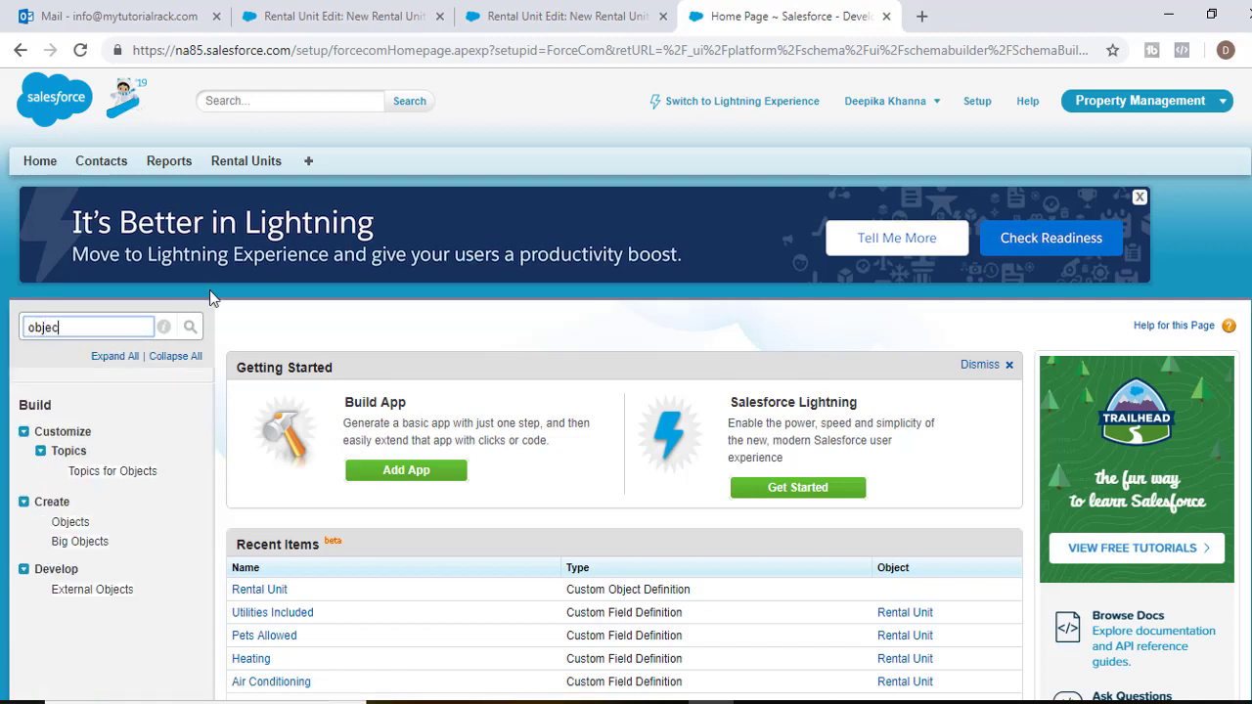
text(c)
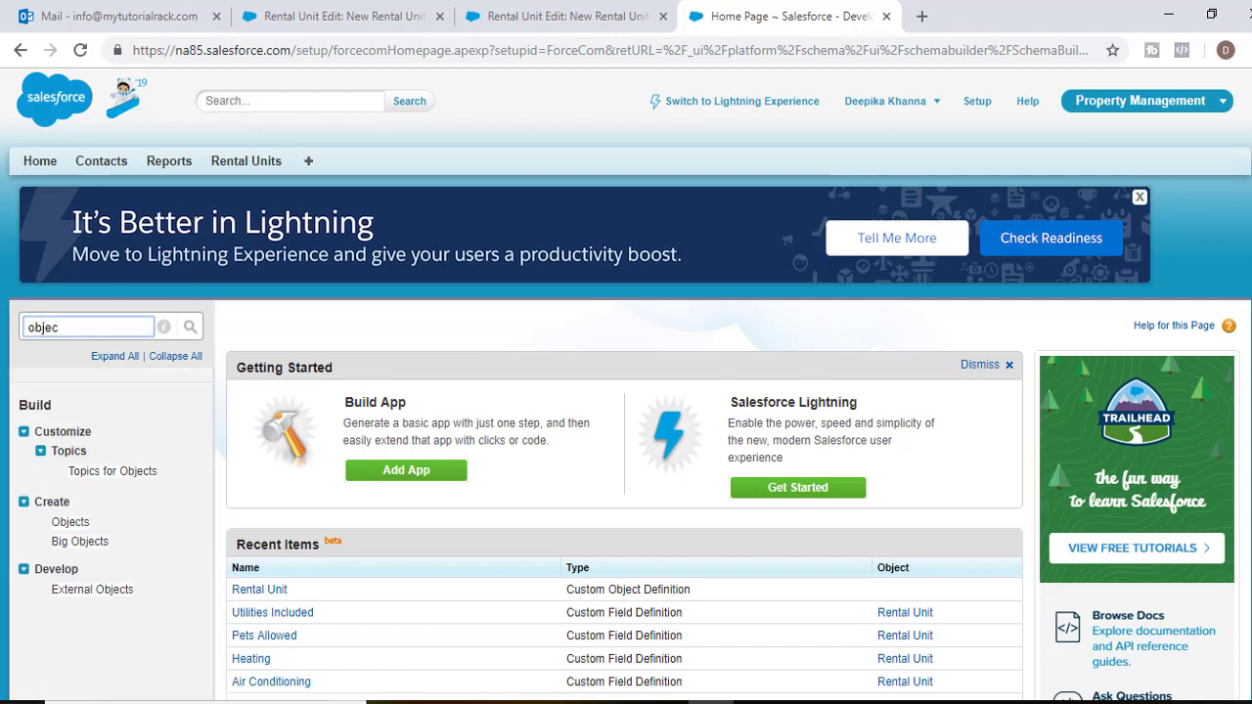
click(69, 524)
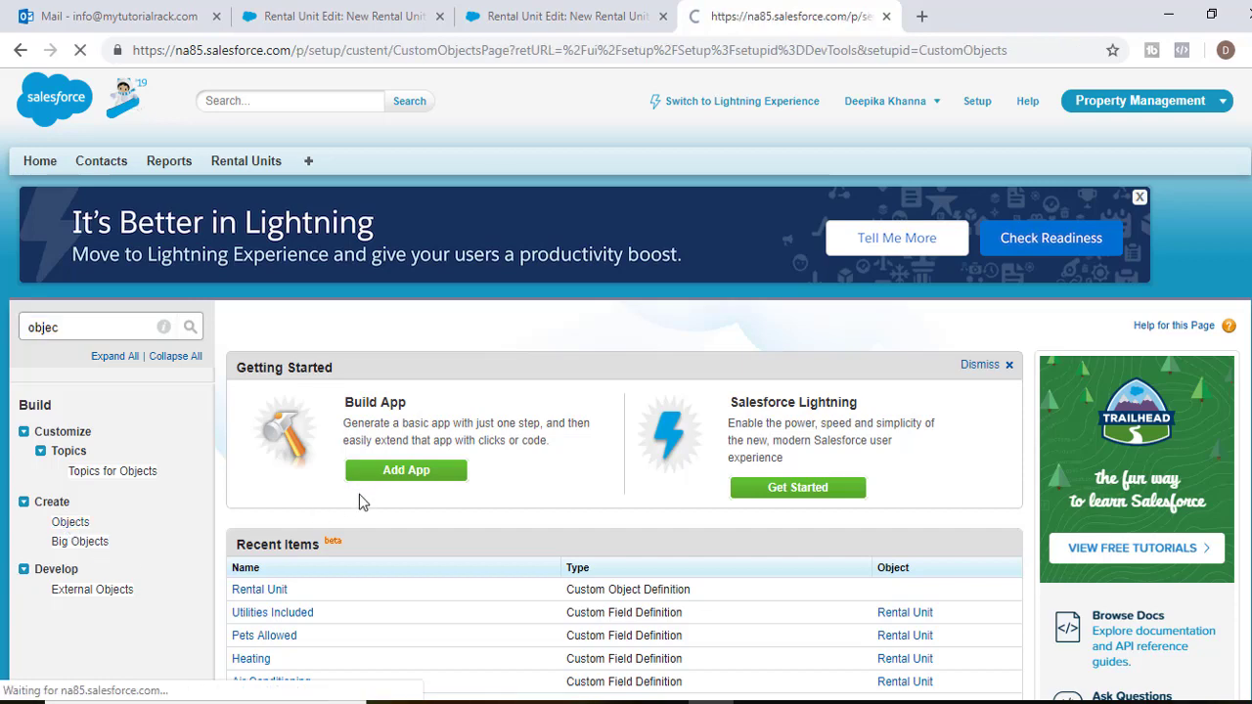
scroll(626, 295, down, 2)
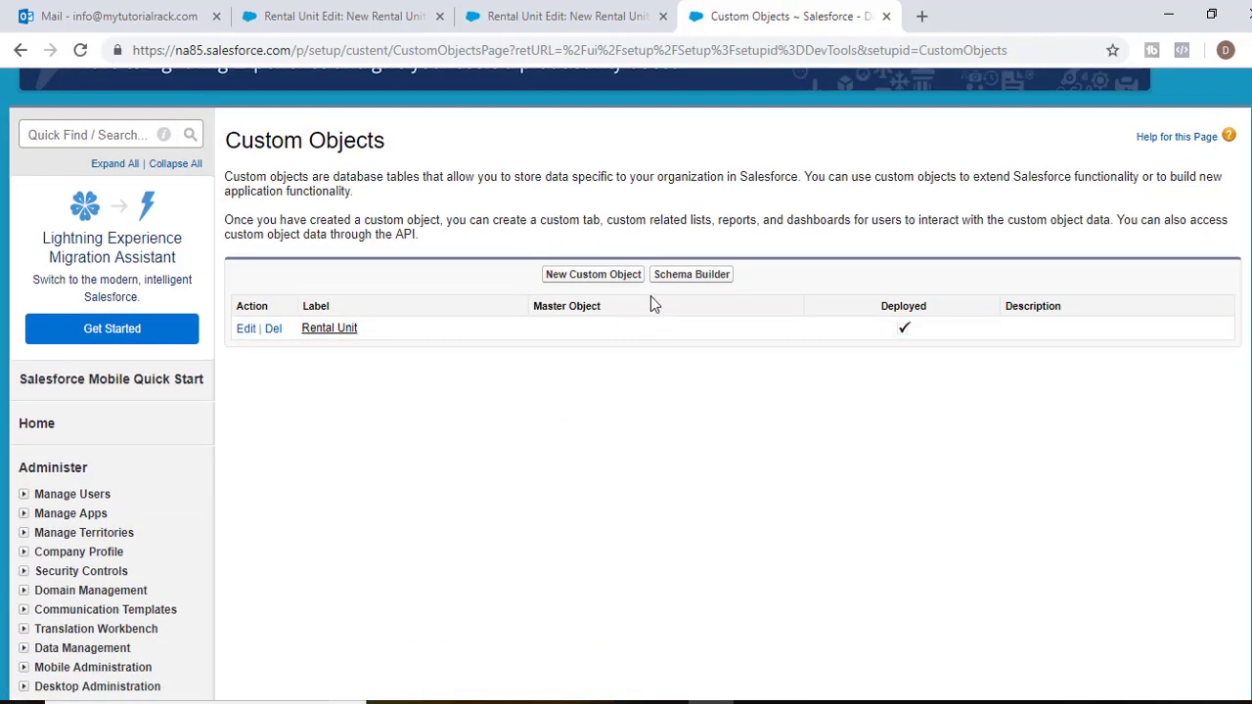
click(599, 277)
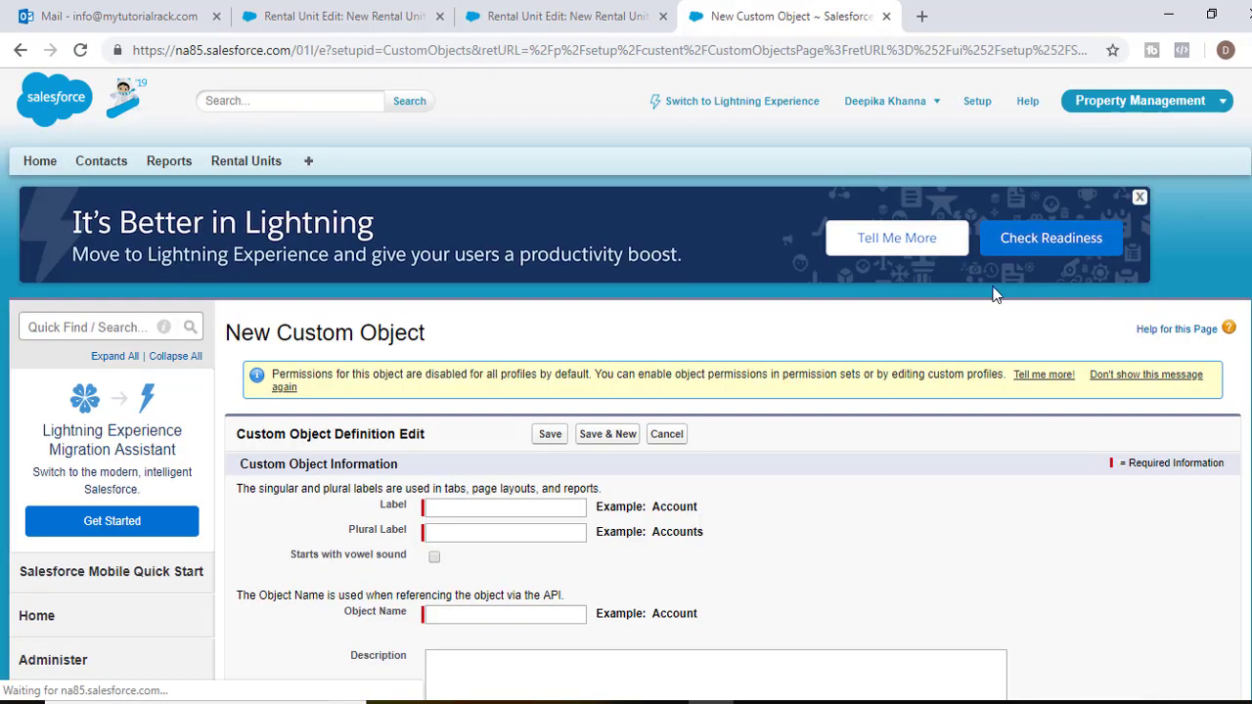
Step: Set the new custom object's label to "Rental Agreement"
click(458, 507)
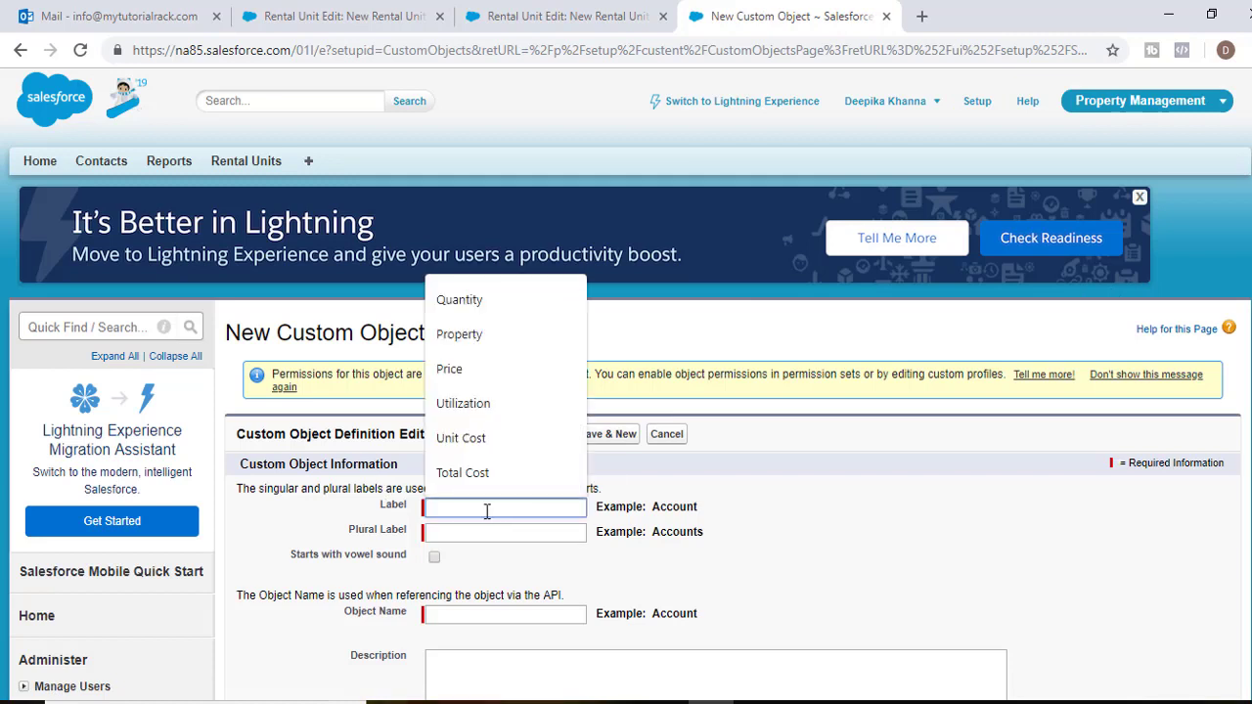
text(Rental )
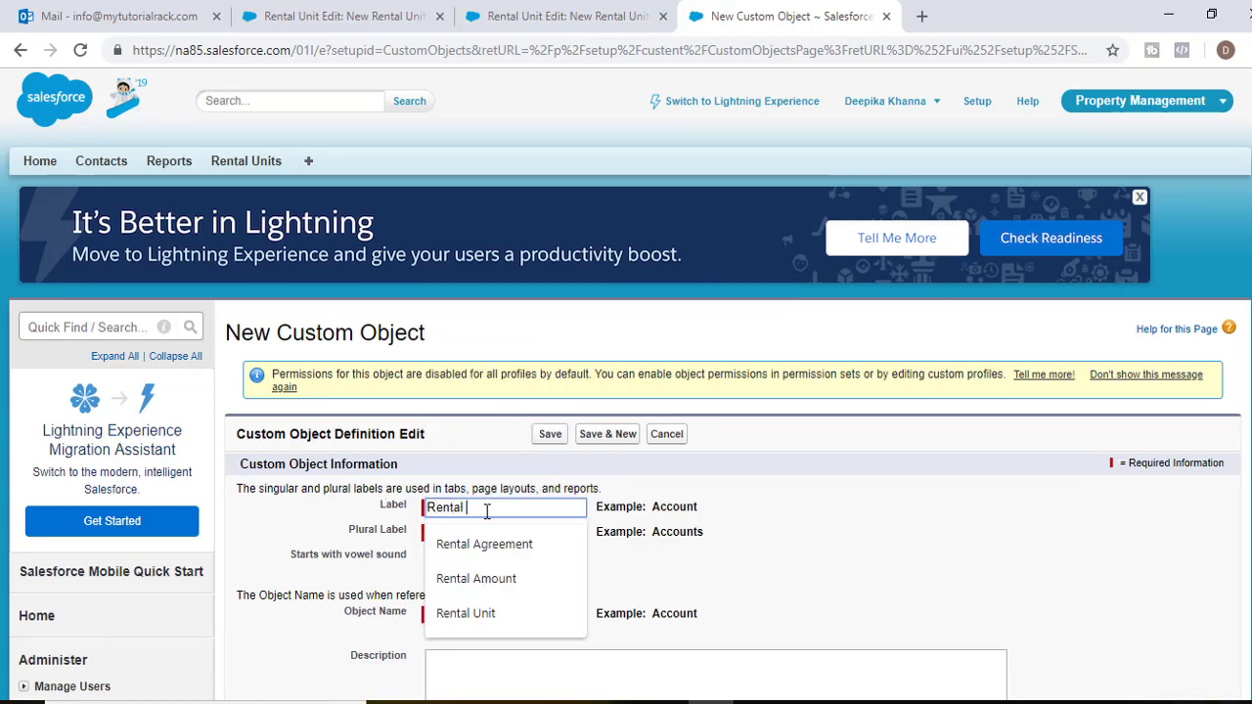
text(Agreement)
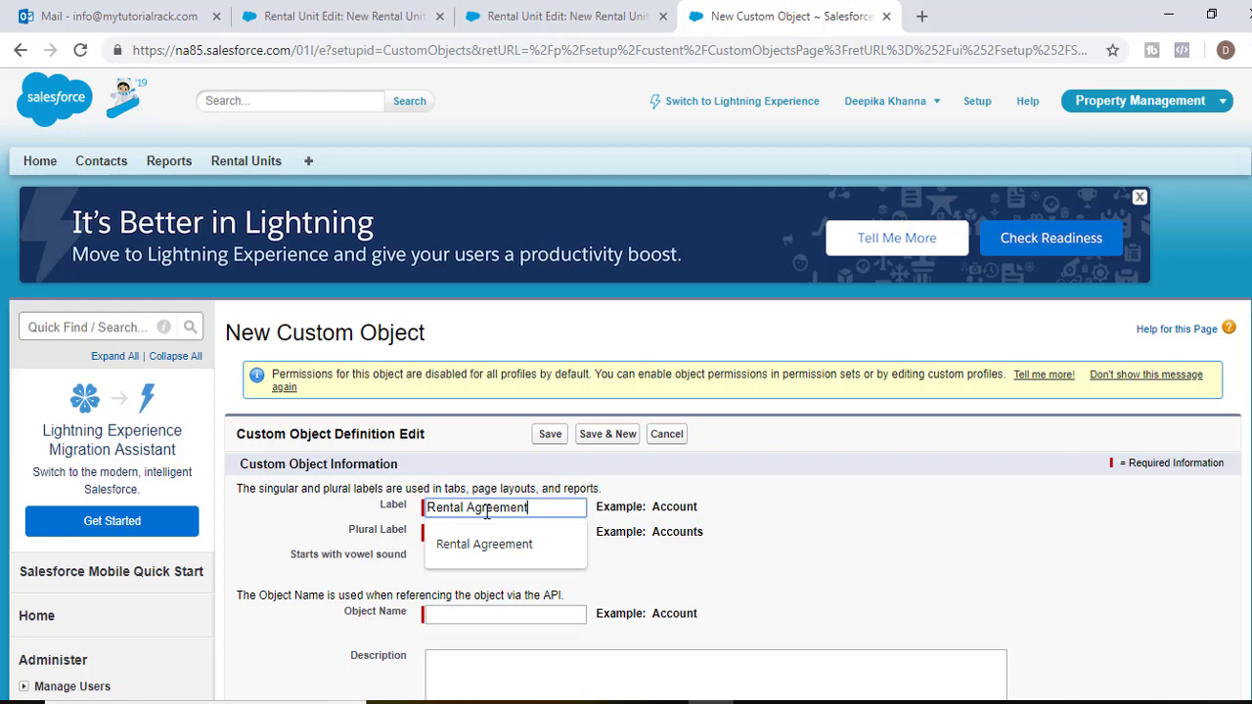
key(Tab)
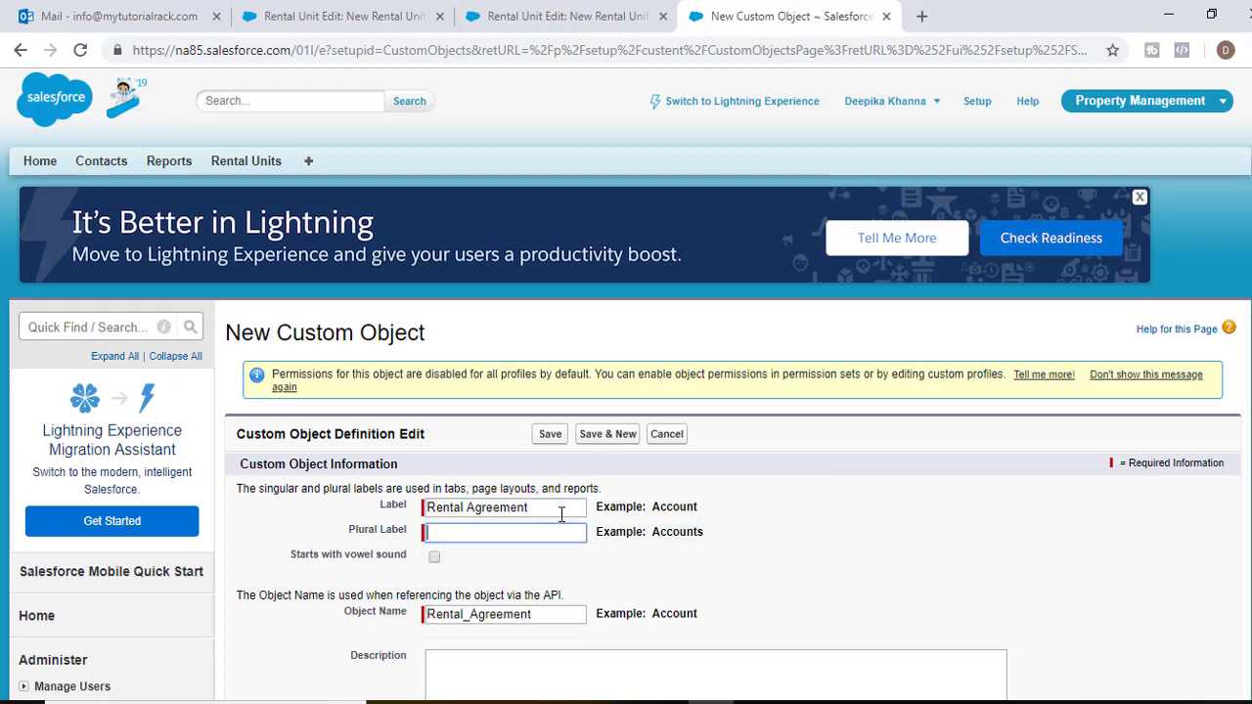
Step: Set the plural label to "Rental Agreements", reusing the text of the singular label
click(399, 509)
click(528, 531)
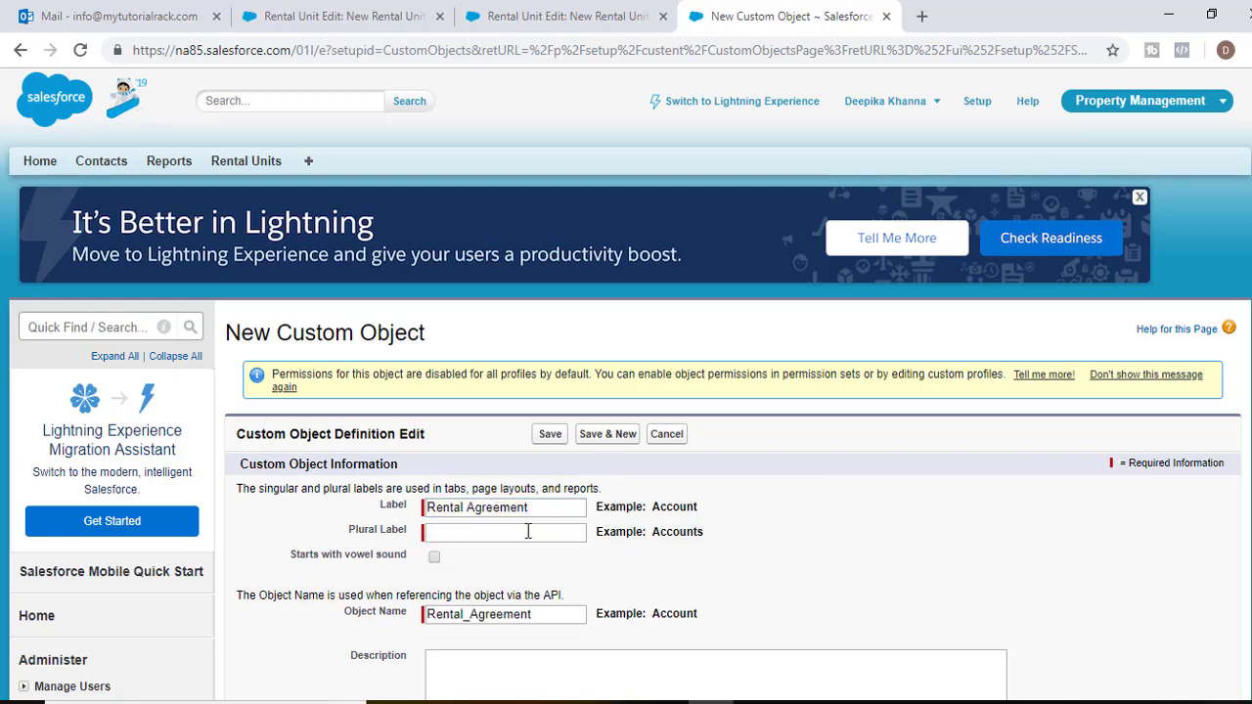
text(s)
click(415, 511)
key(ctrl+c)
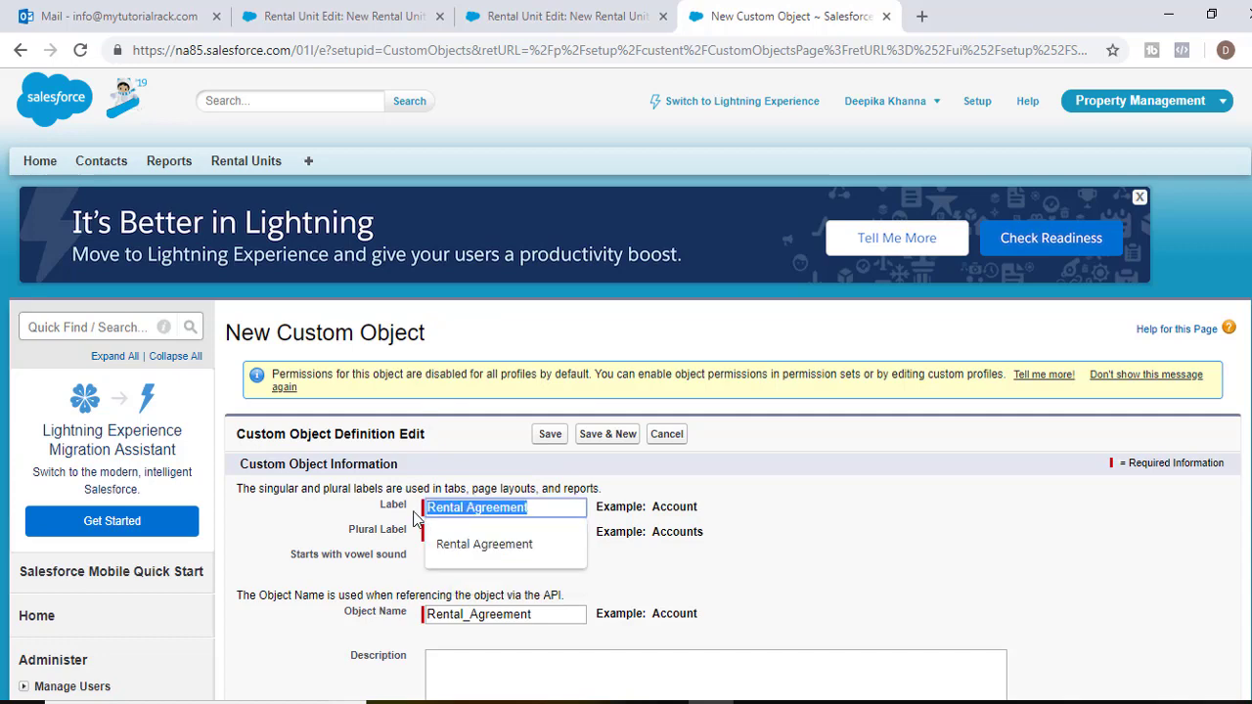
click(407, 537)
key(BackSpace)
key(ctrl+v)
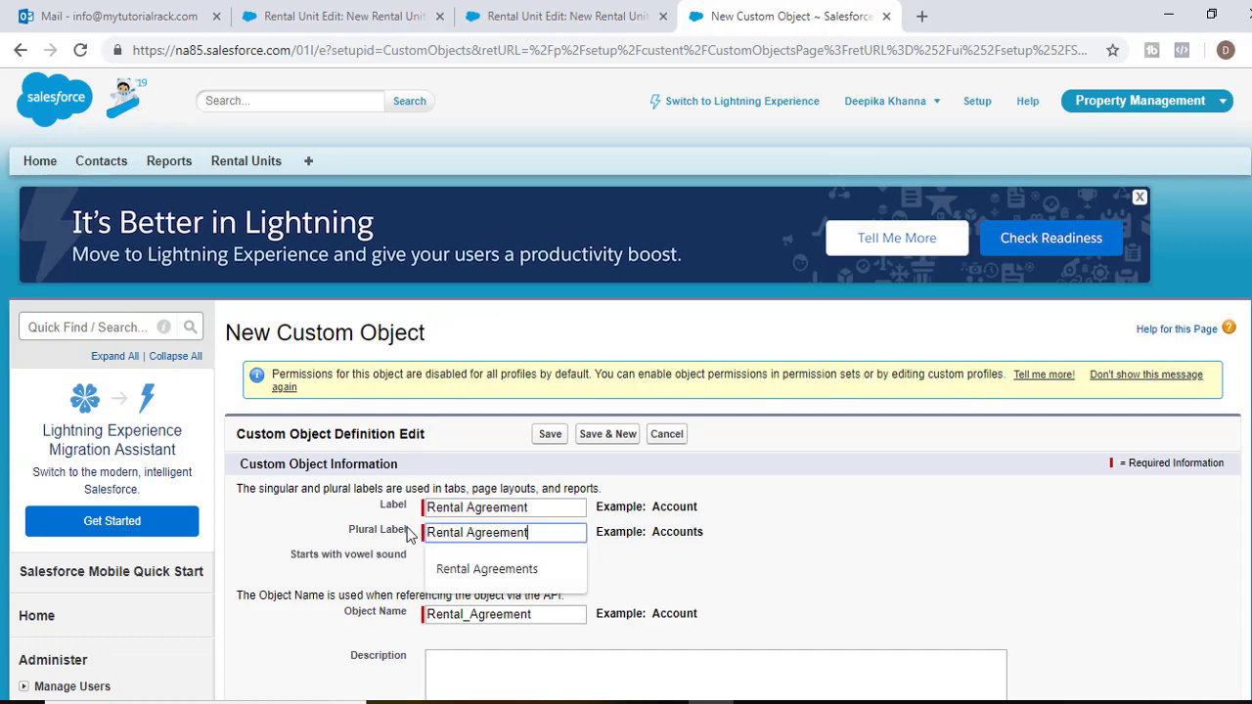
click(710, 580)
Step: Change the object's record name to "Rental Agreement No"
scroll(496, 556, down, 2)
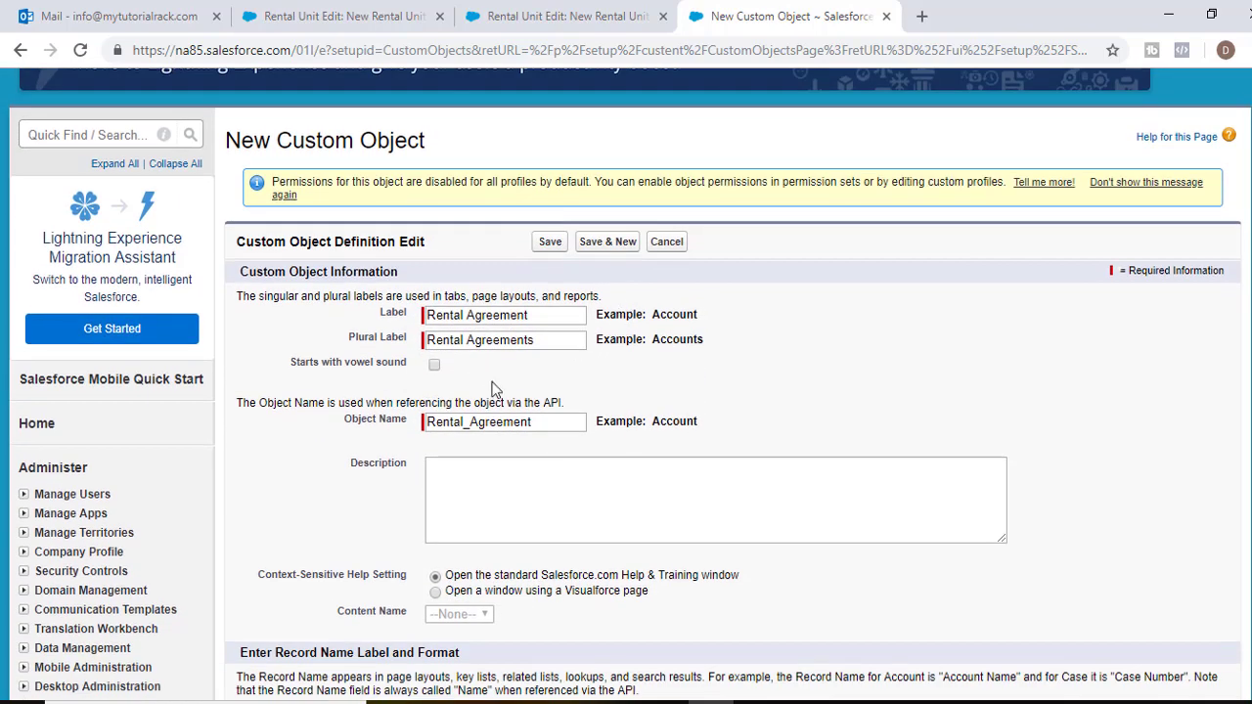
drag(299, 362, 409, 363)
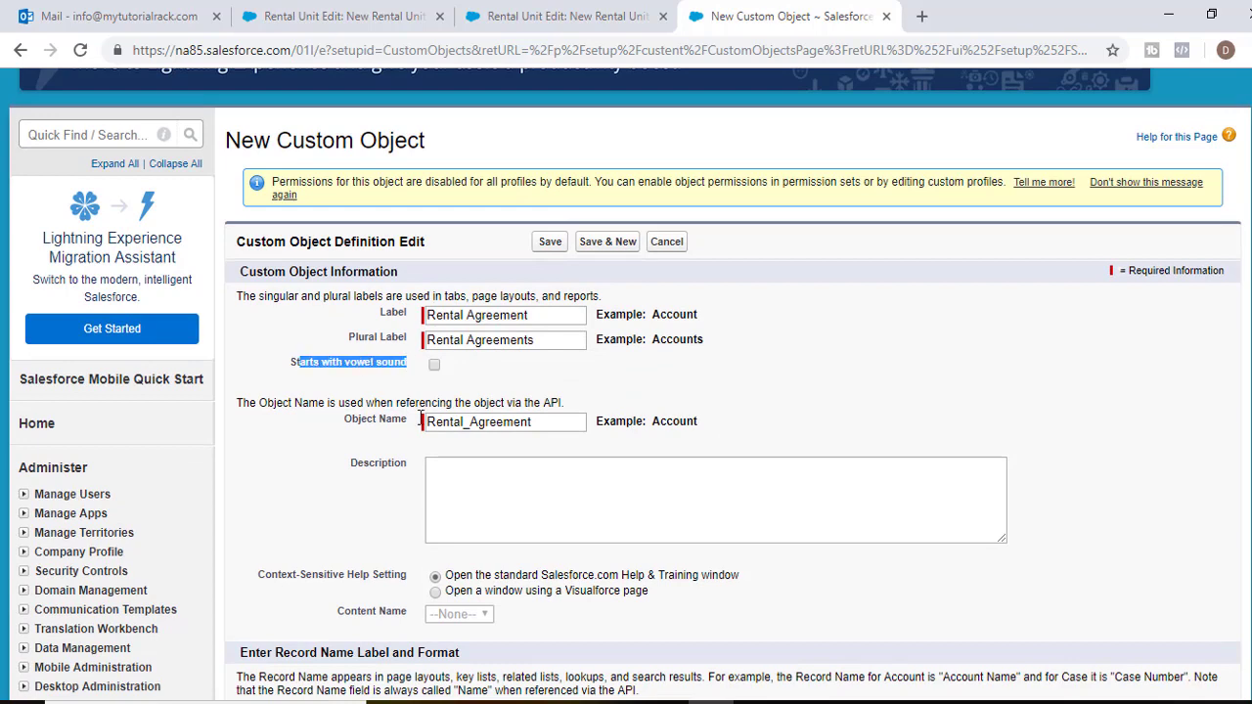
scroll(455, 419, down, 3)
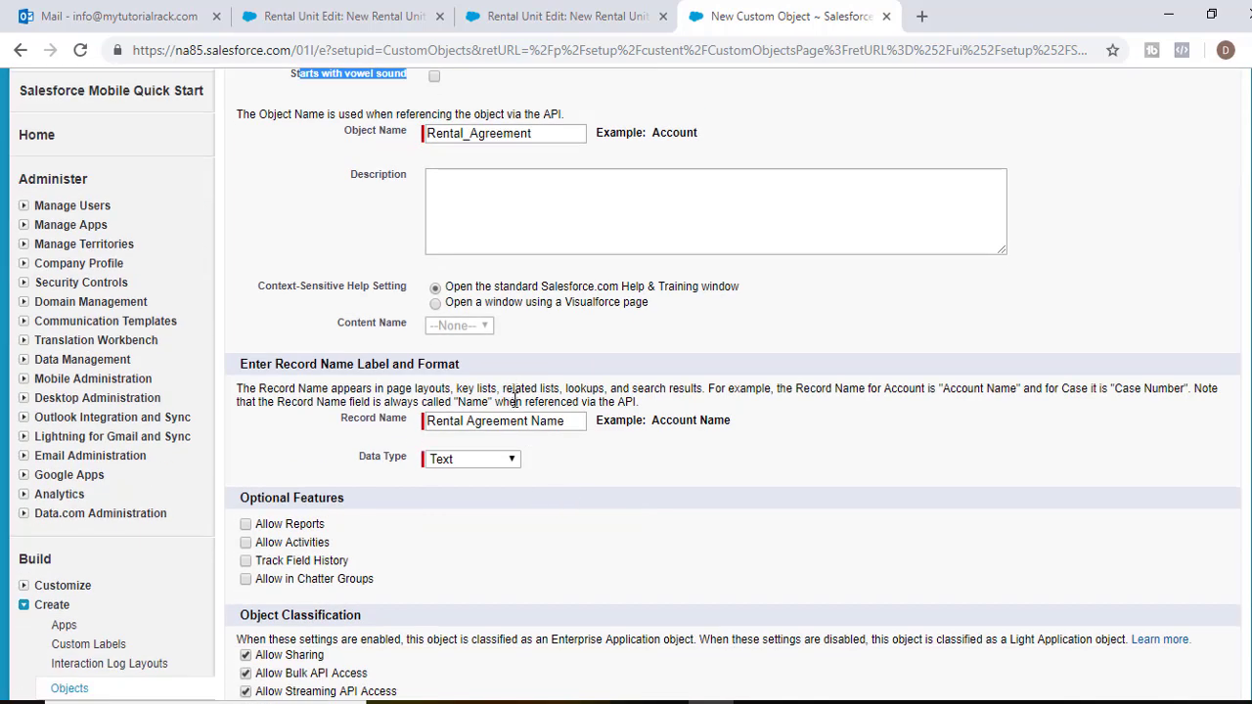
drag(569, 427, 404, 431)
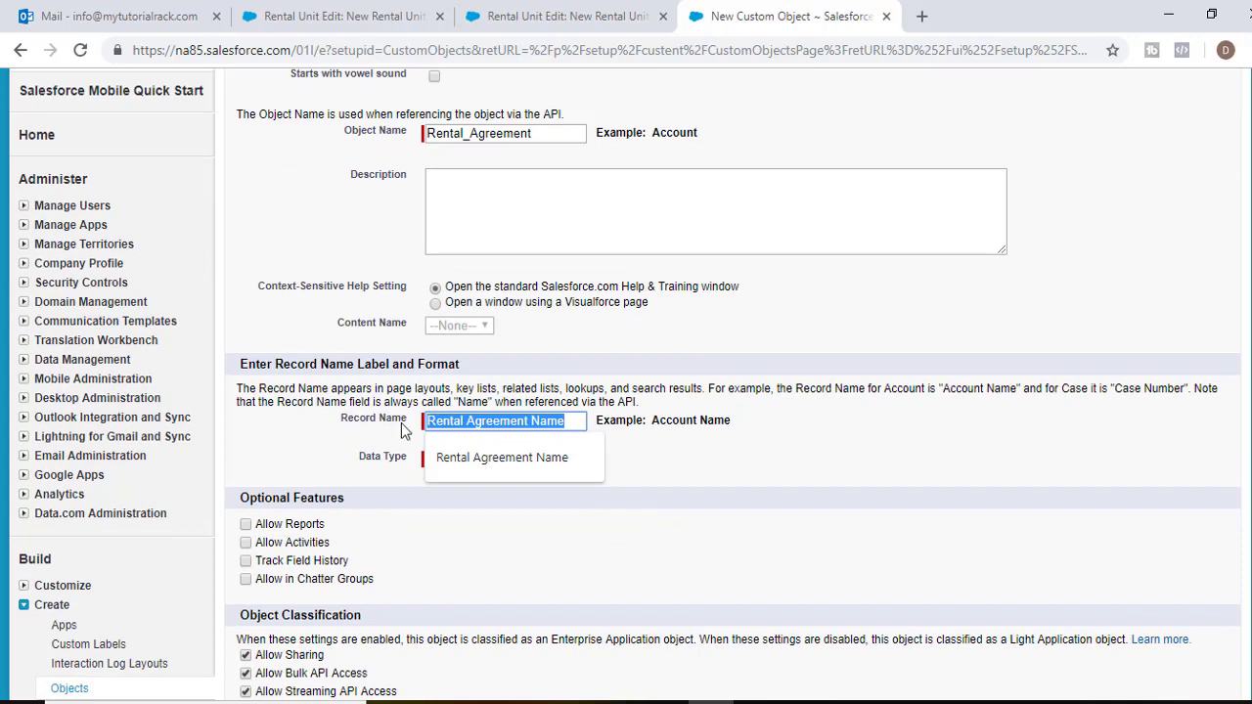
double_click(561, 419)
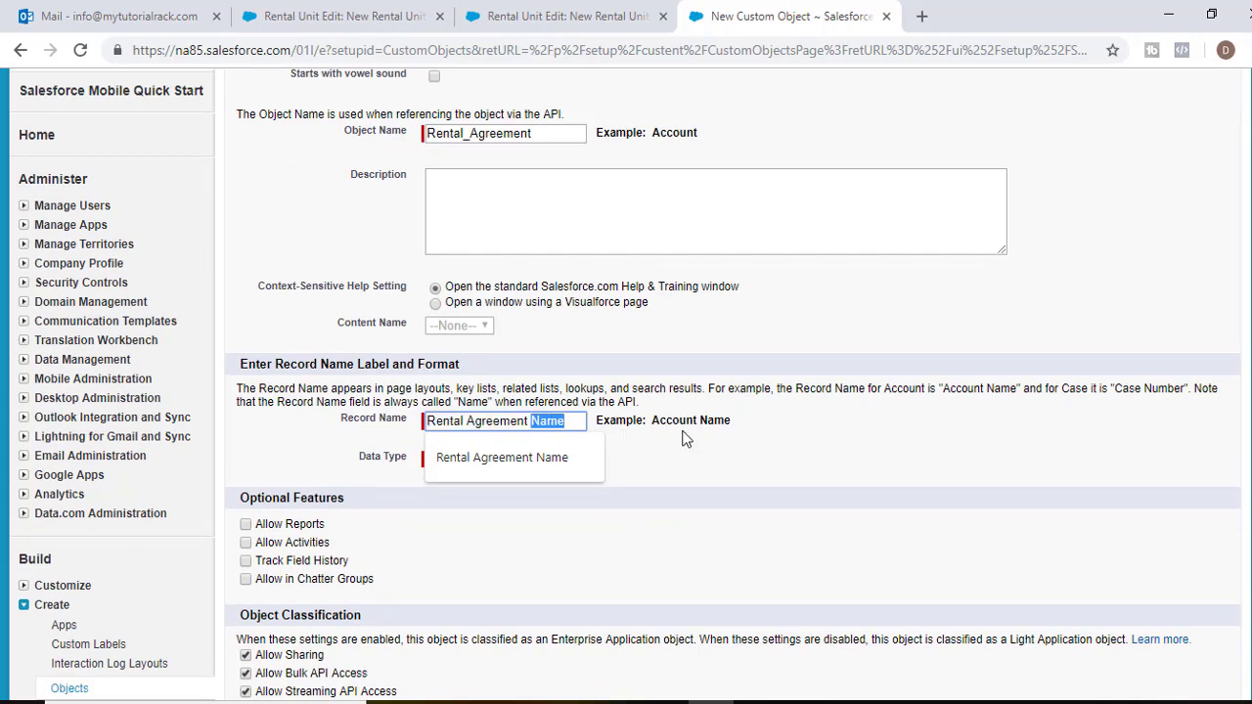
text(No)
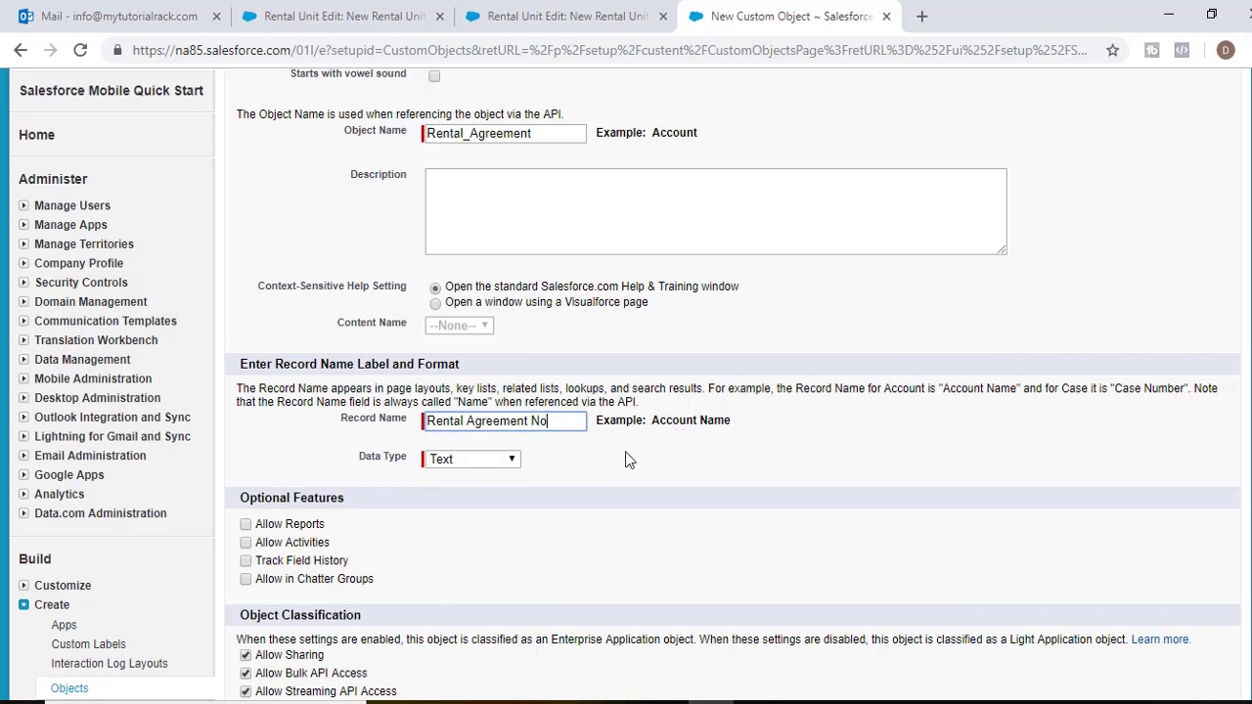
click(629, 460)
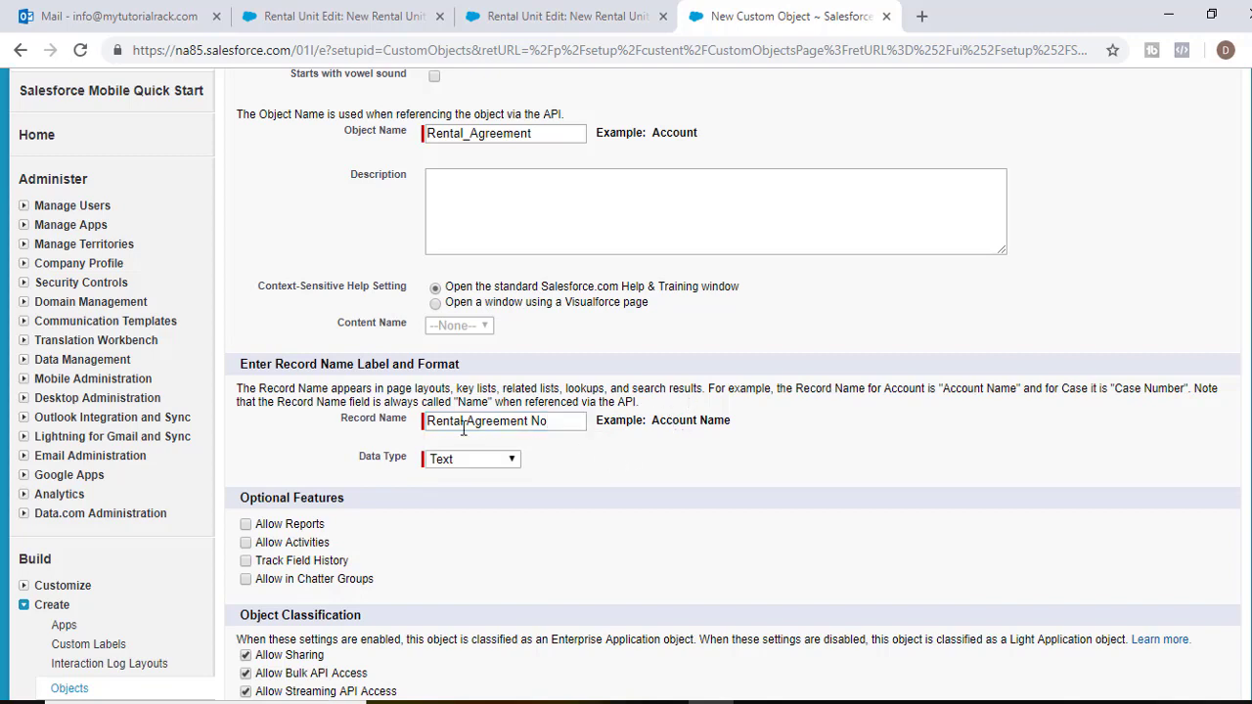
Step: Make the record name an Auto Number with display format RA-{00000} and starting number 1
click(508, 458)
click(475, 515)
click(509, 483)
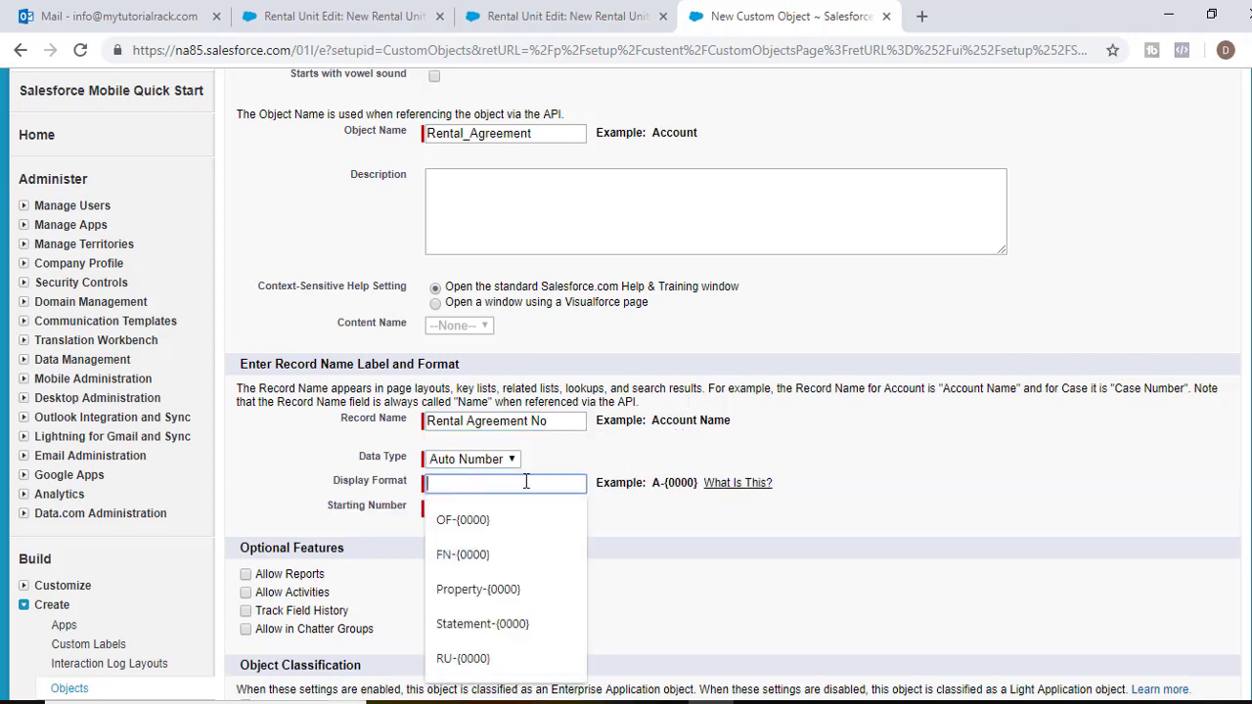
text(RA-{0)
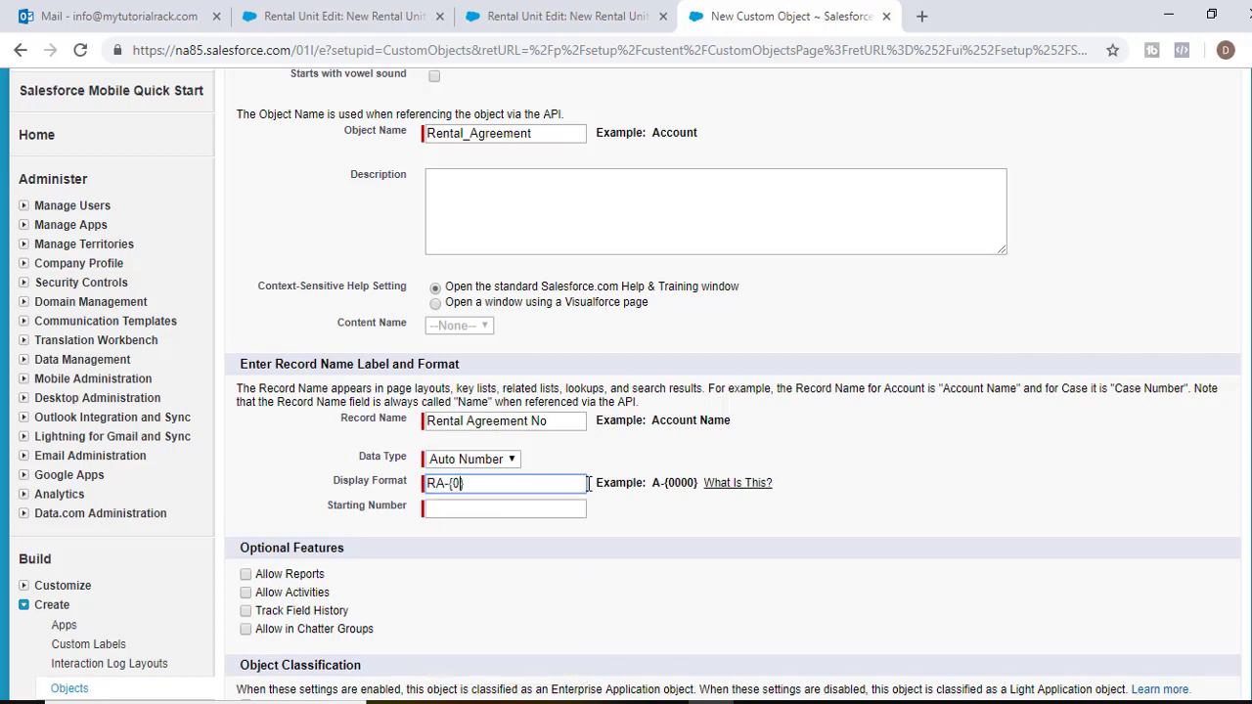
text(0000})
key(Tab)
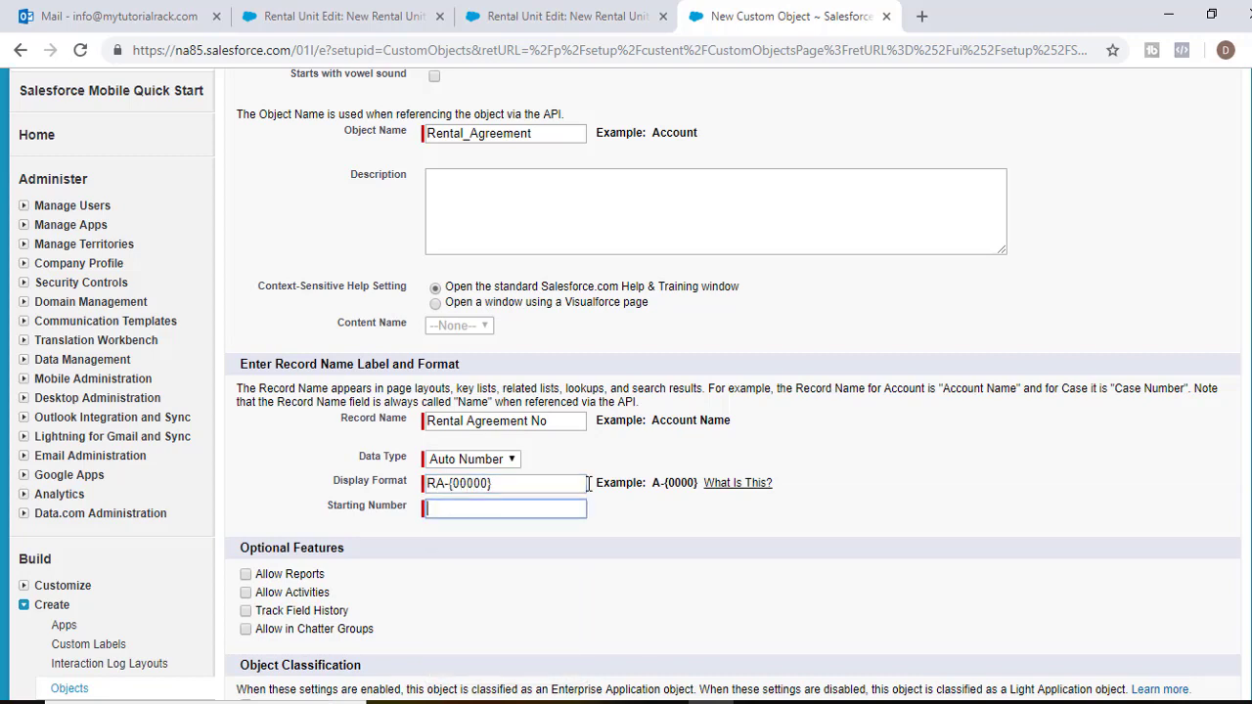
text(1)
click(729, 513)
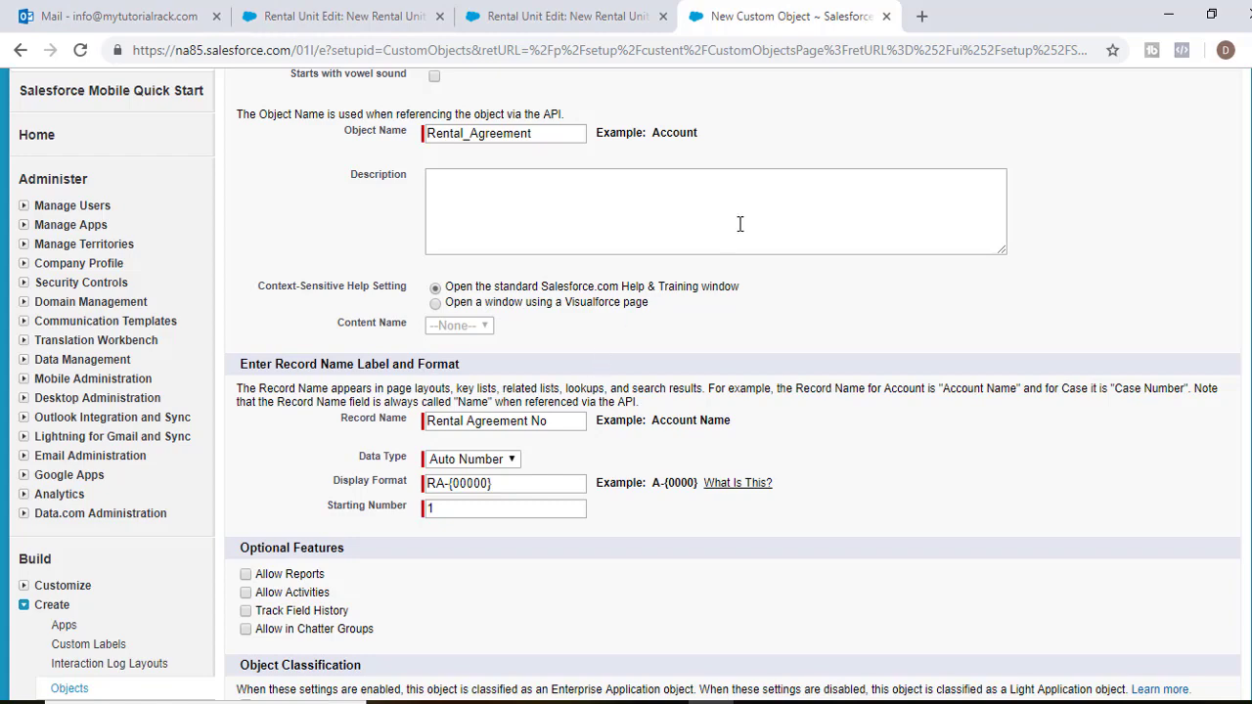
Step: Enable Allow Reports, Allow Activities, Track Field History, Allow in Chatter Groups and Allow Search for the object
scroll(372, 505, down, 2)
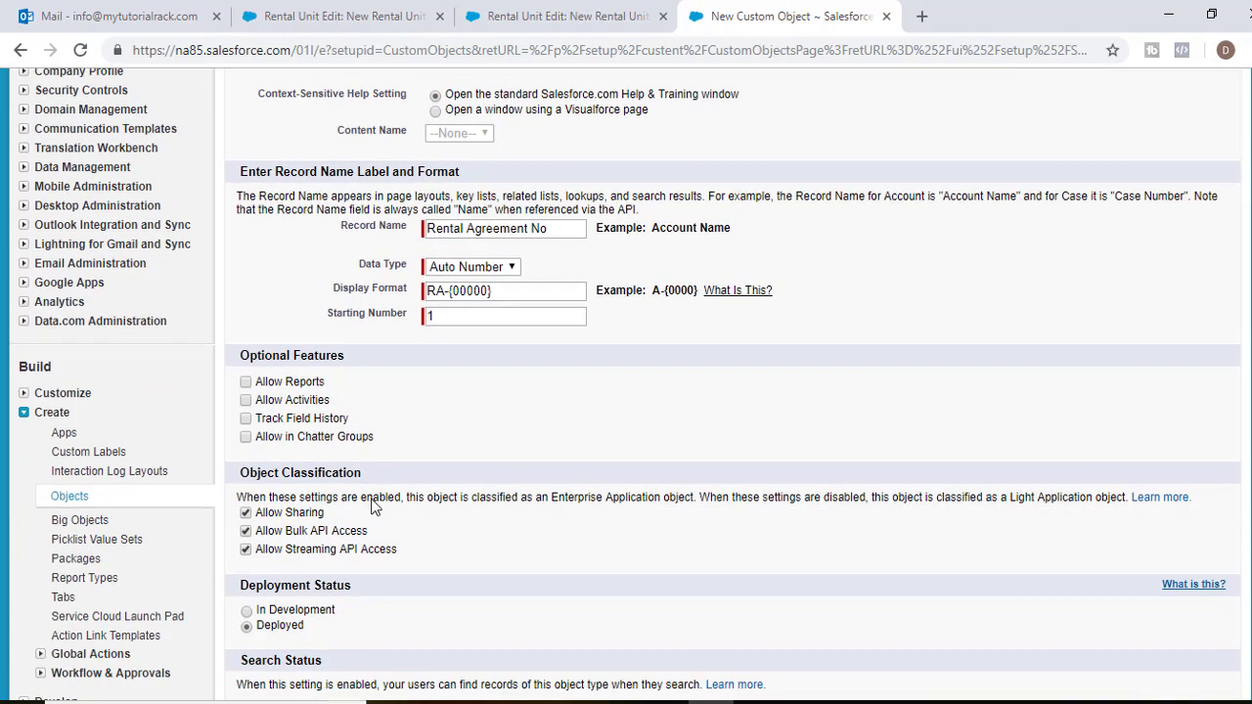
click(247, 382)
click(247, 418)
click(246, 437)
scroll(249, 440, down, 2)
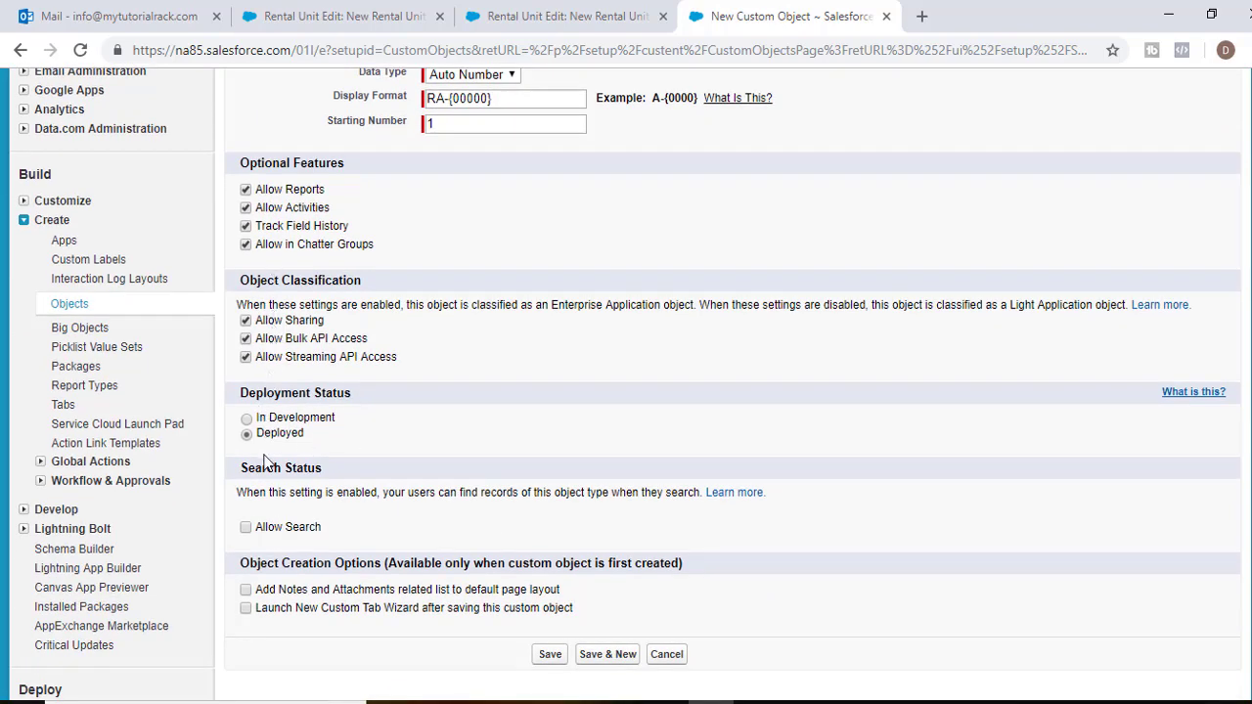
click(246, 527)
scroll(549, 531, down, 2)
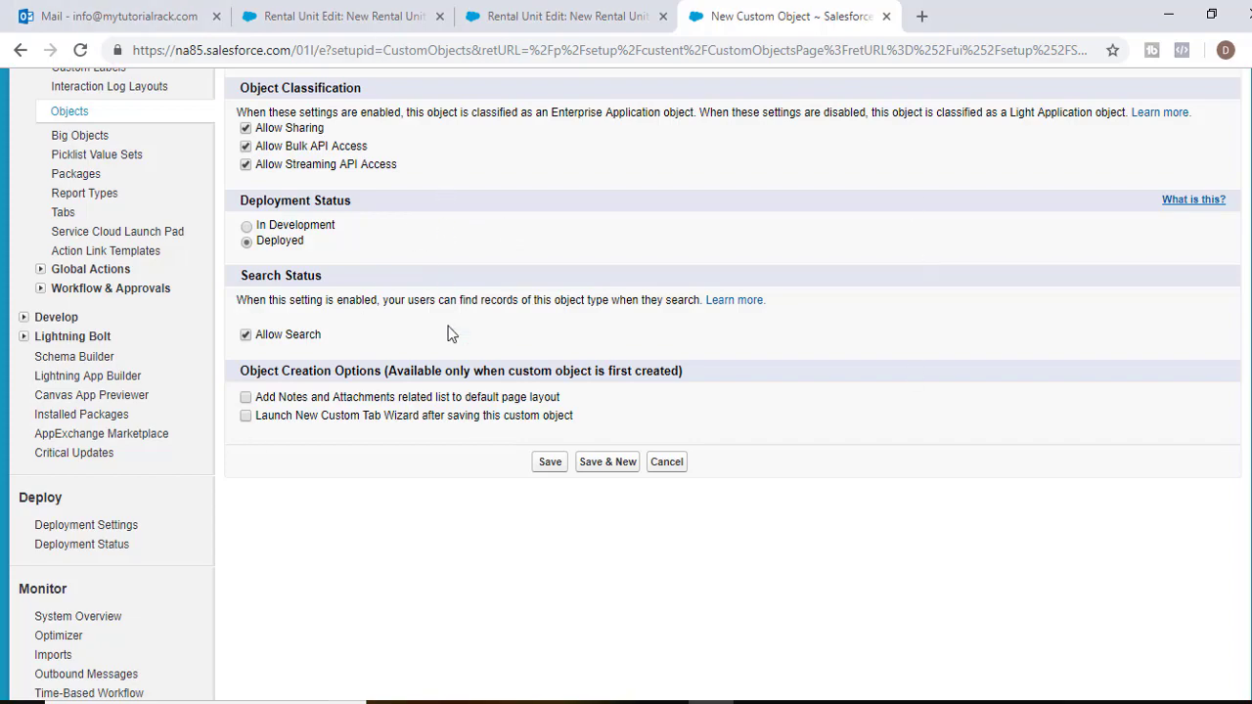
Step: Review the completed object definition and save the Rental Agreement custom object
scroll(447, 330, up, 7)
scroll(645, 389, down, 2)
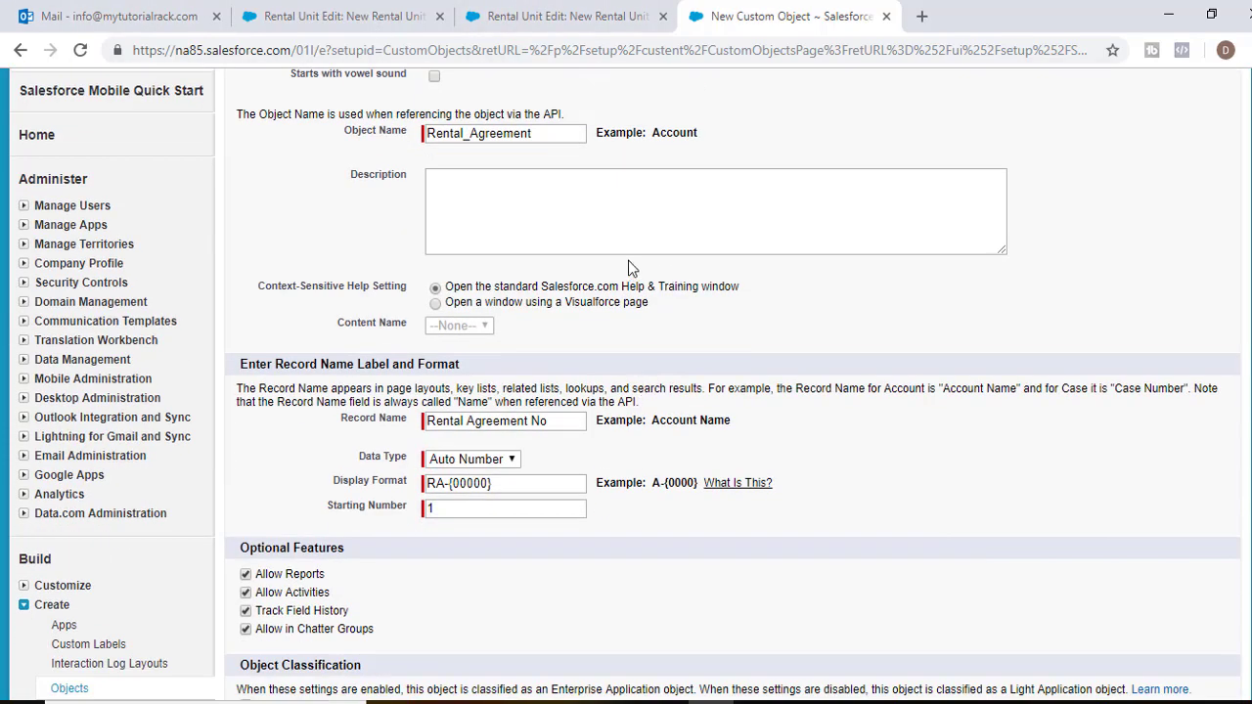
scroll(704, 363, up, 5)
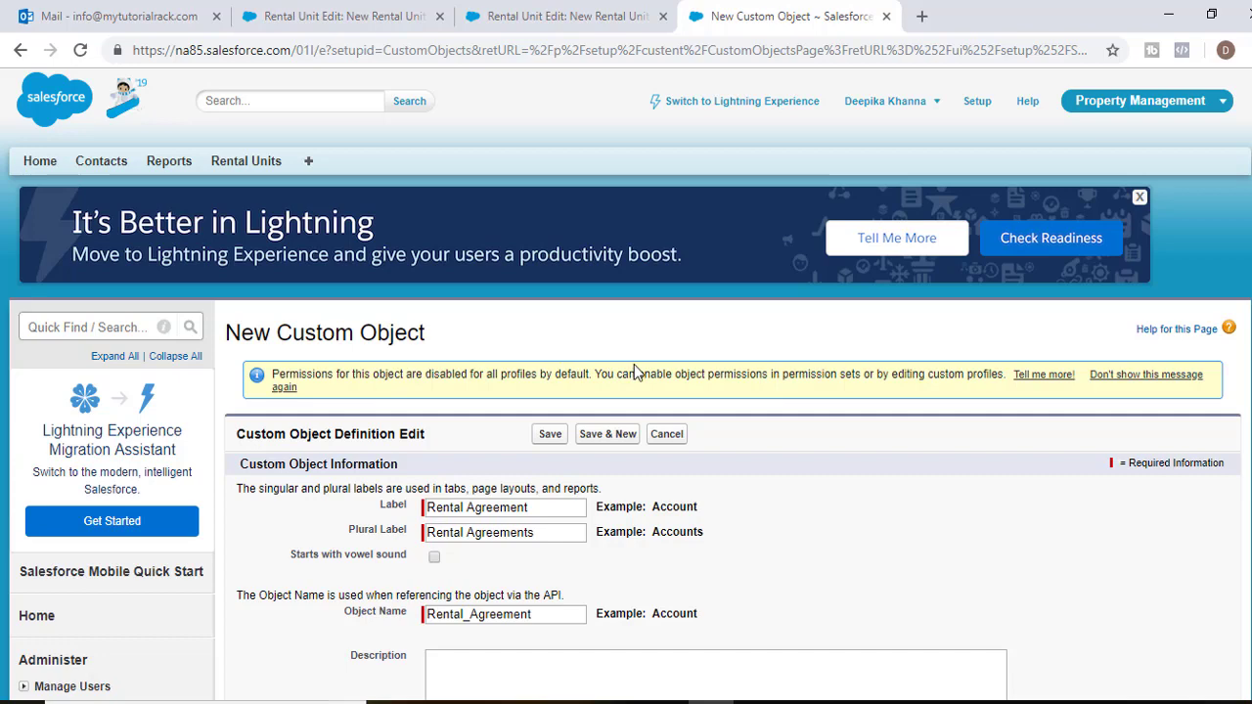
scroll(325, 428, down, 2)
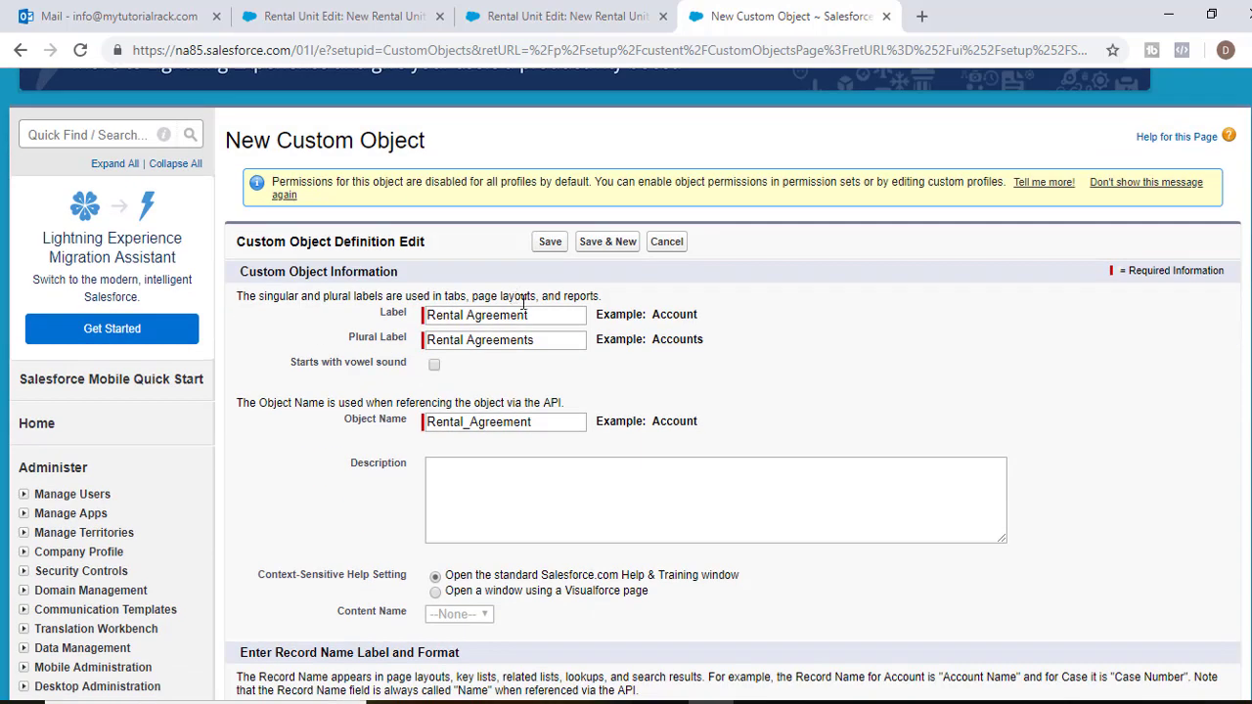
drag(516, 315, 401, 323)
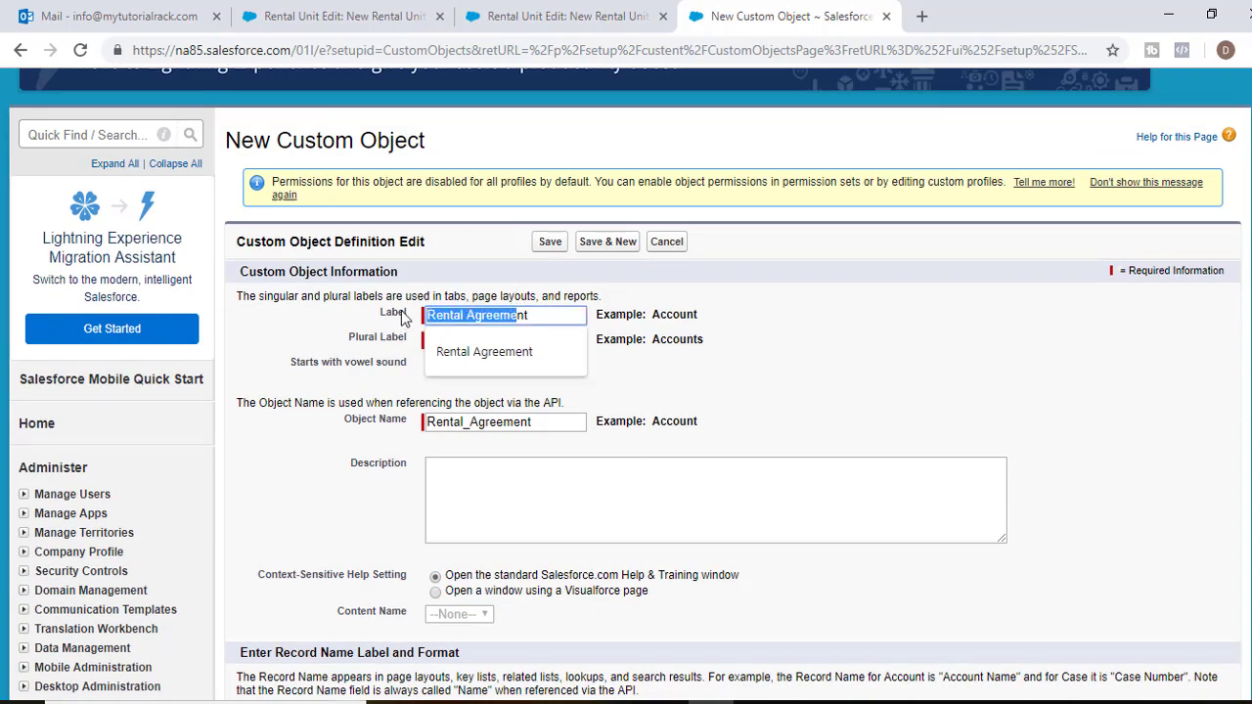
scroll(861, 525, down, 12)
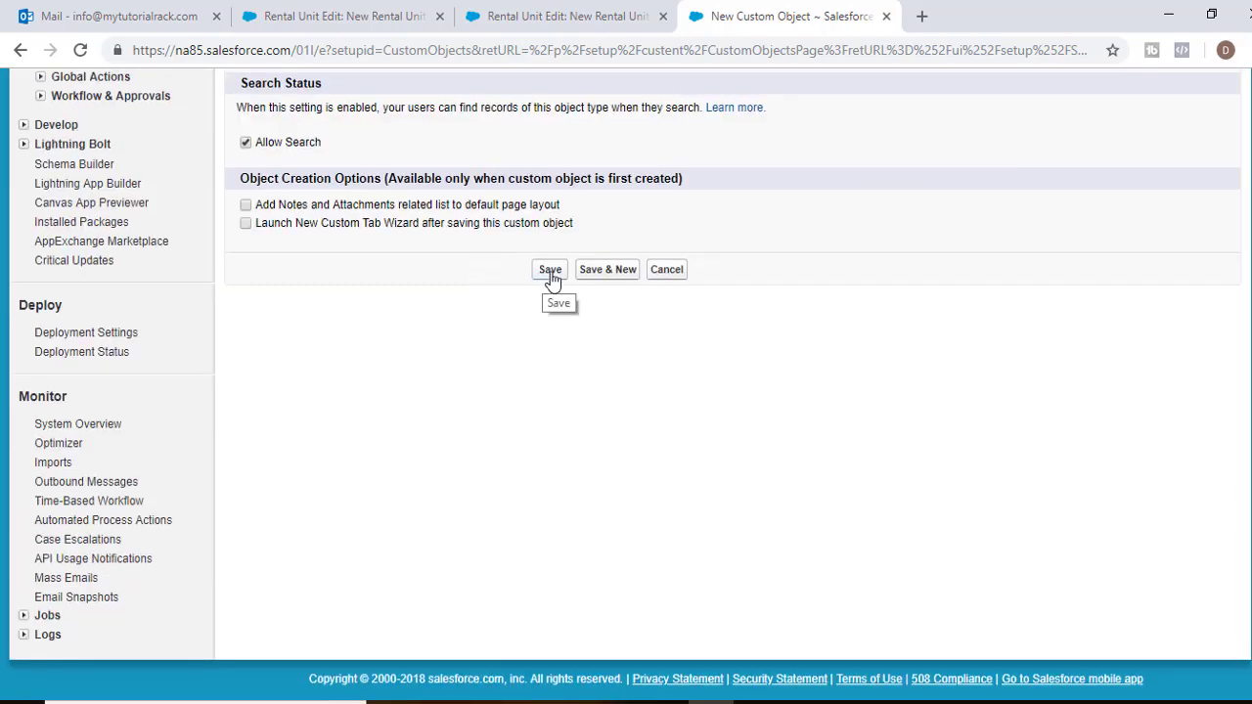
click(544, 274)
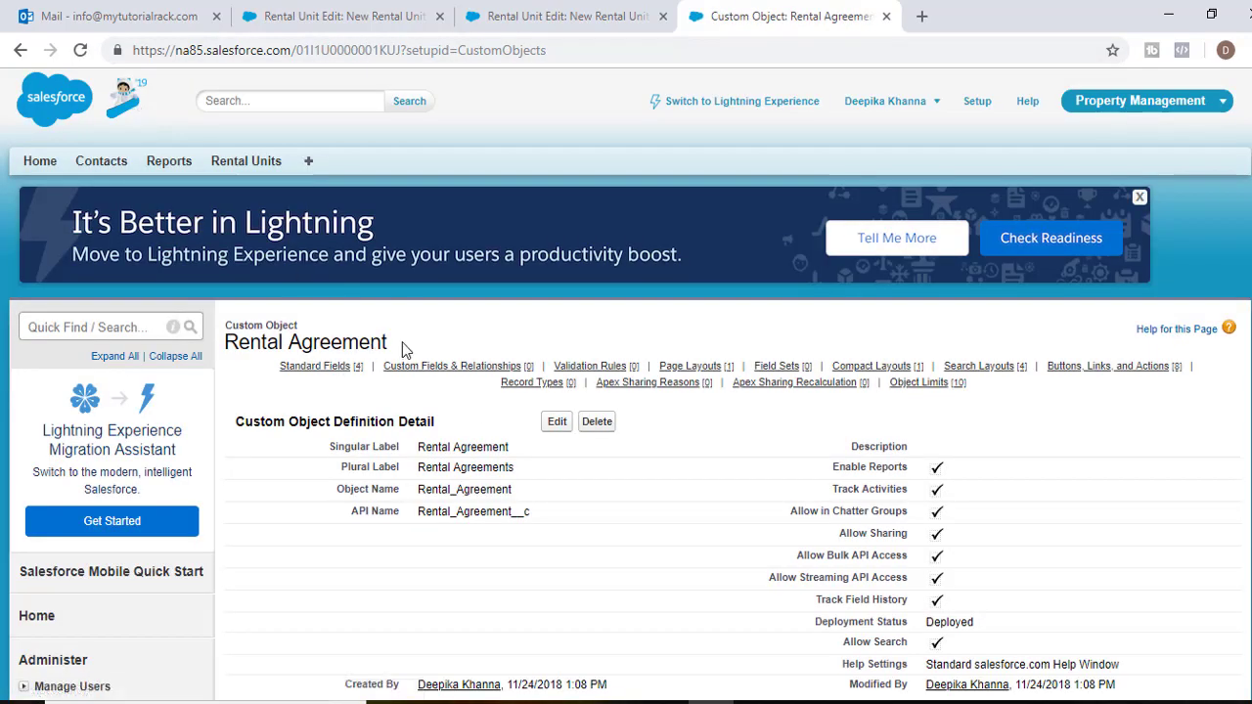
Step: Examine the saved object's field sections, check the planned Rental Agreement fields on the PowerPoint slide, and return to Salesforce
drag(402, 342, 224, 342)
scroll(274, 291, down, 3)
scroll(274, 291, down, 2)
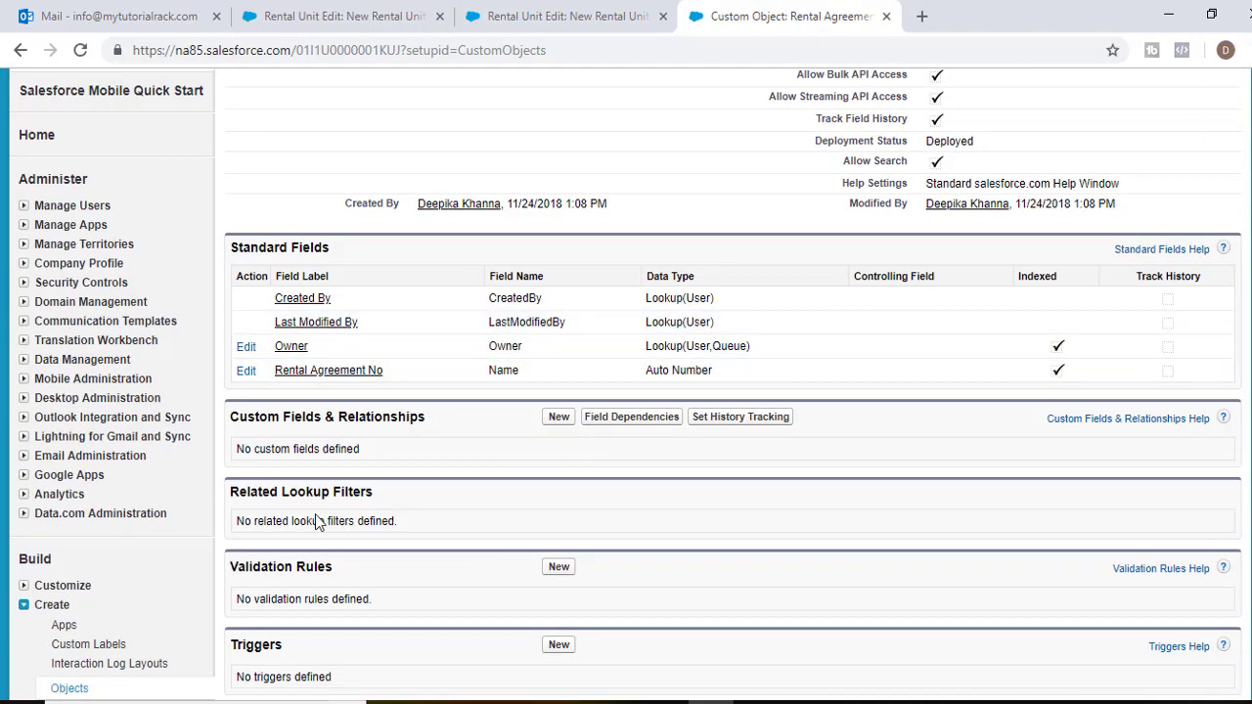
click(756, 701)
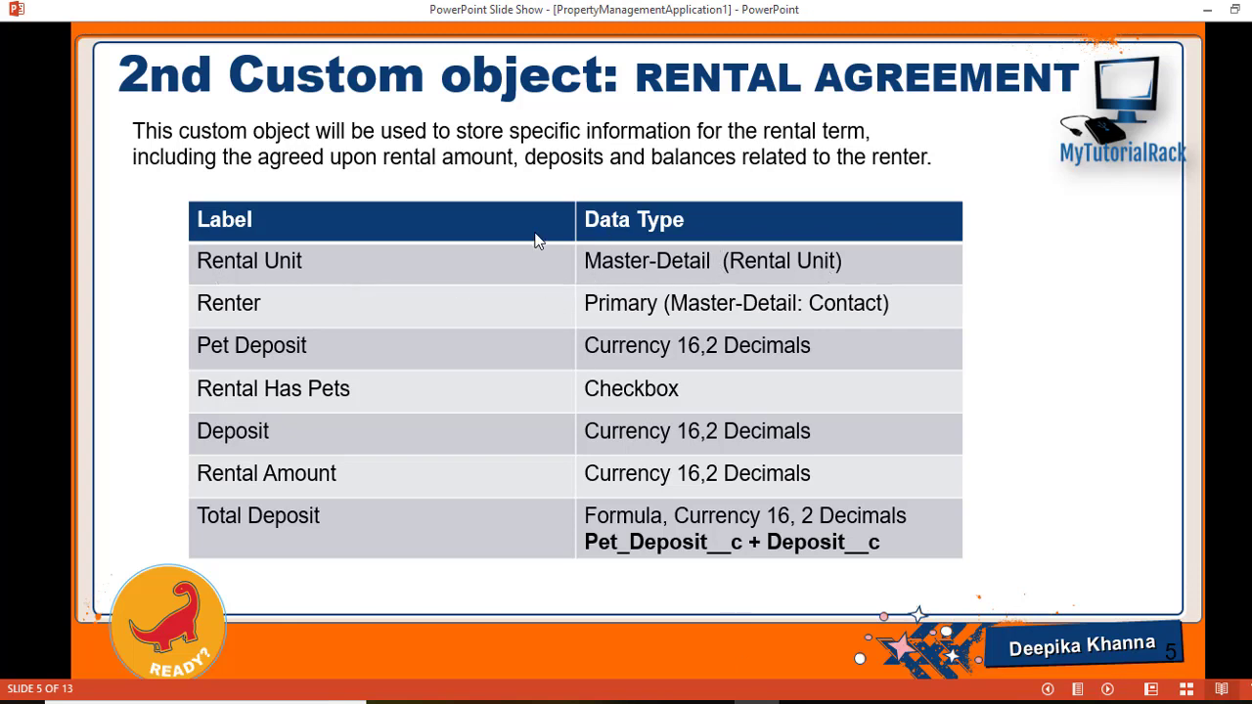
key(alt+Tab)
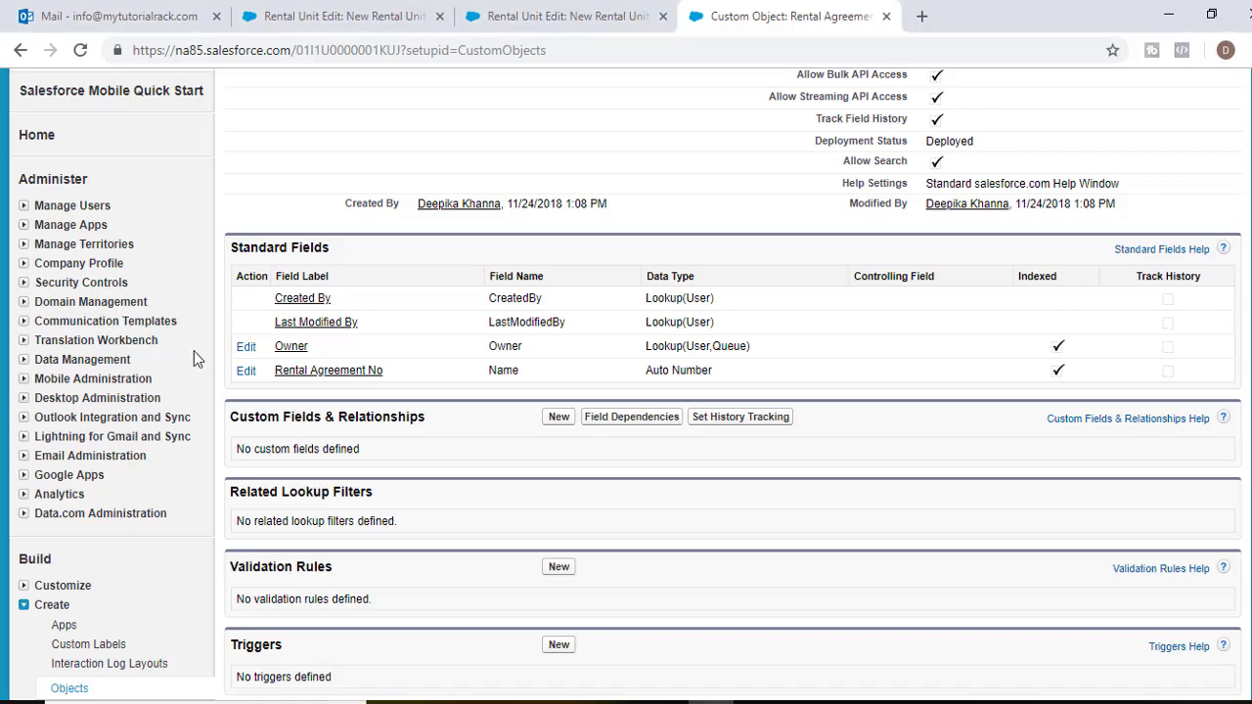
Step: Start a new Master-Detail Relationship custom field on Rental Agreement and set its related object to Rental Unit
click(559, 417)
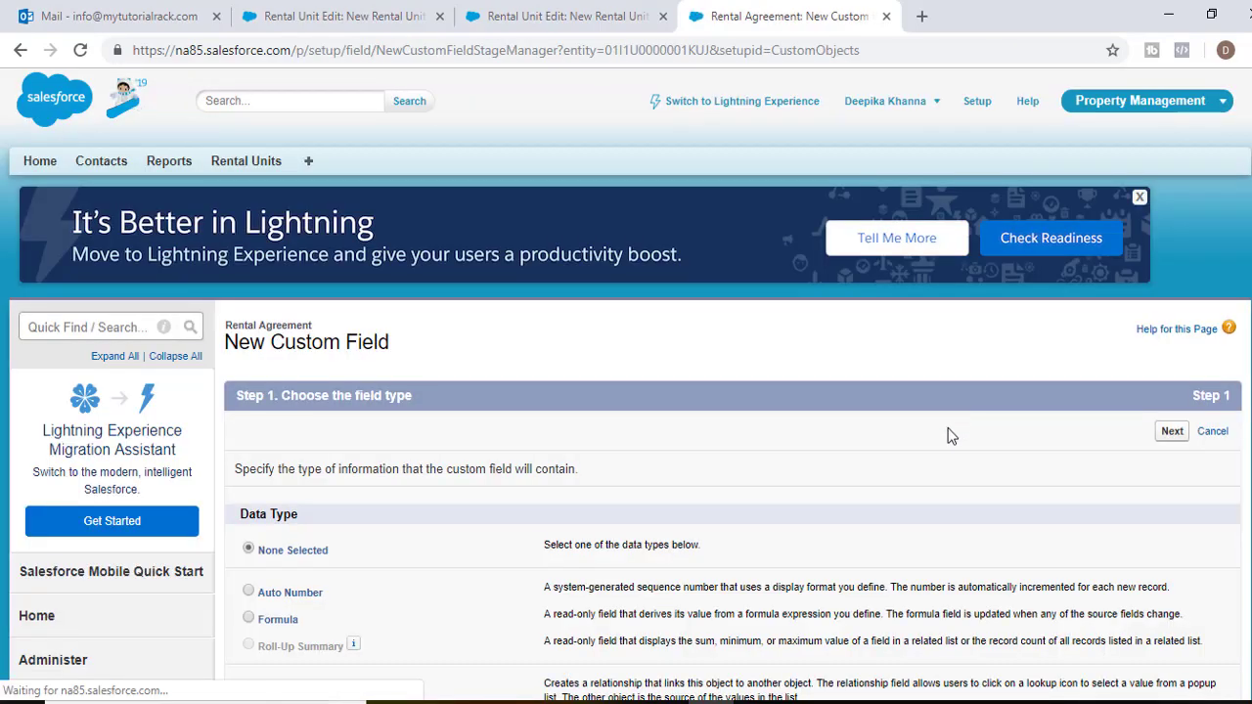
scroll(356, 436, down, 3)
scroll(298, 460, down, 10)
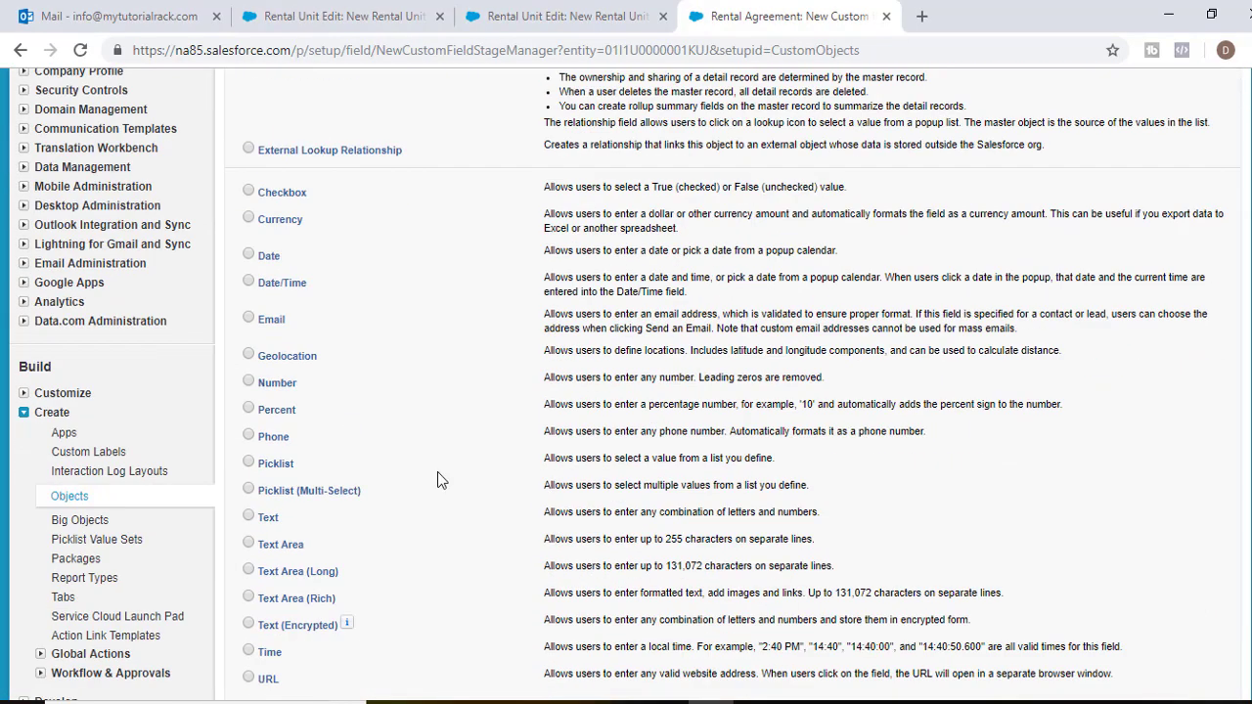
click(1186, 442)
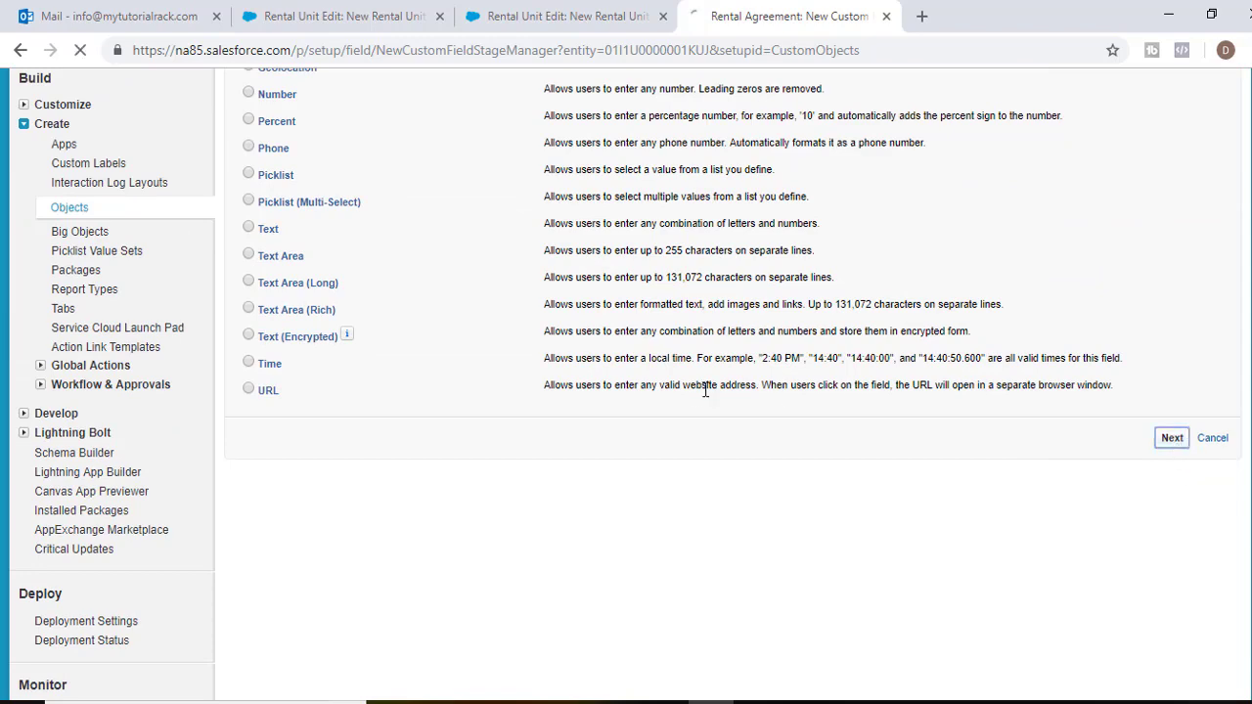
click(469, 509)
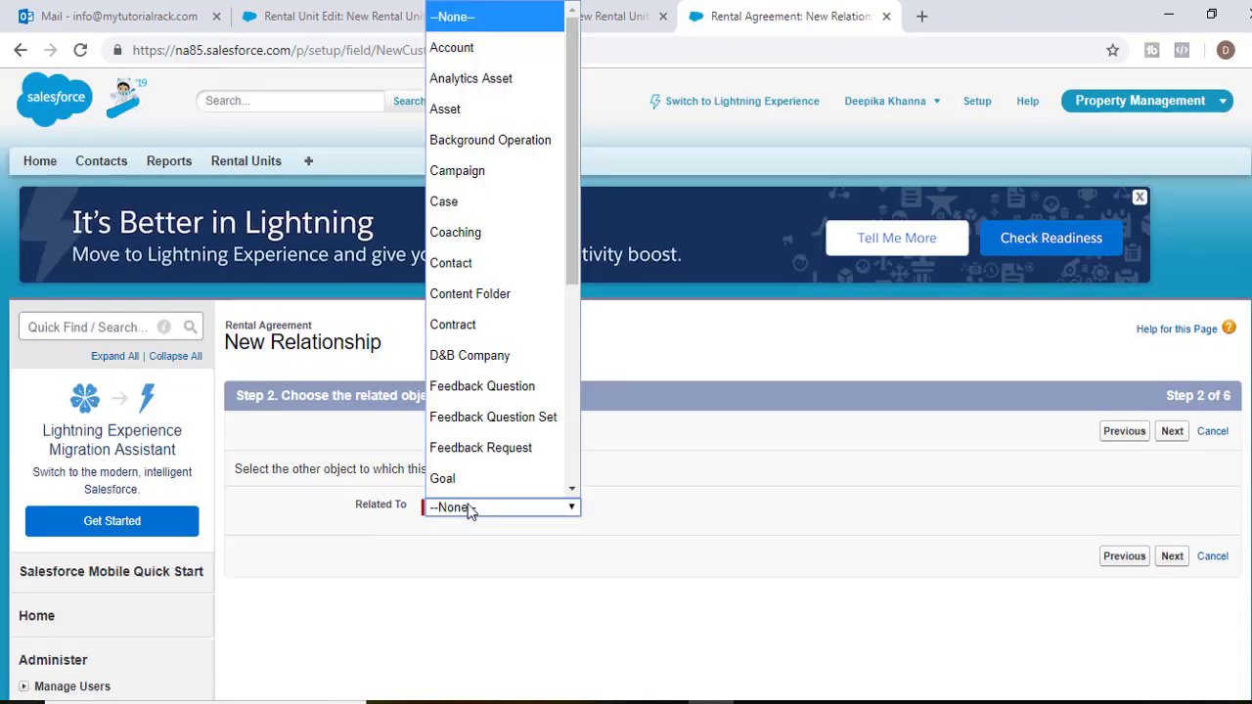
key(r)
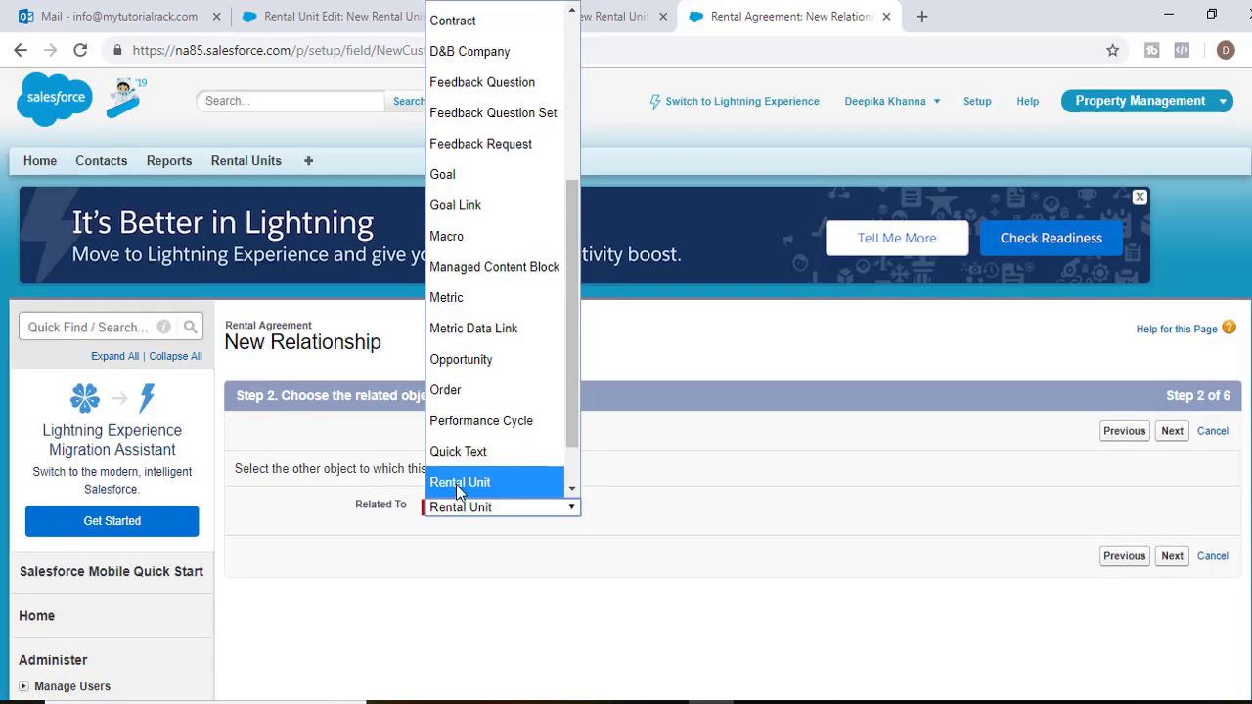
click(456, 483)
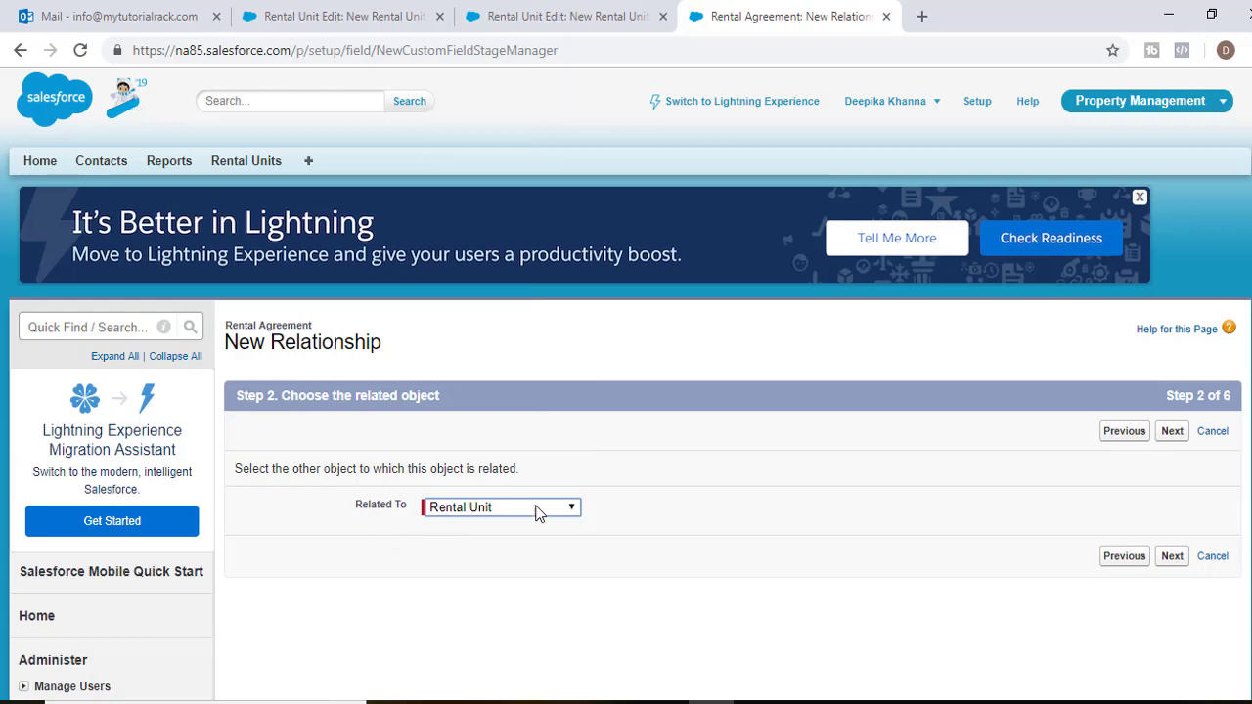
click(1172, 557)
Step: Use Rental_Unit as the field name for the Rental Unit relationship and continue with the Read/Write sharing setting
scroll(455, 330, down, 2)
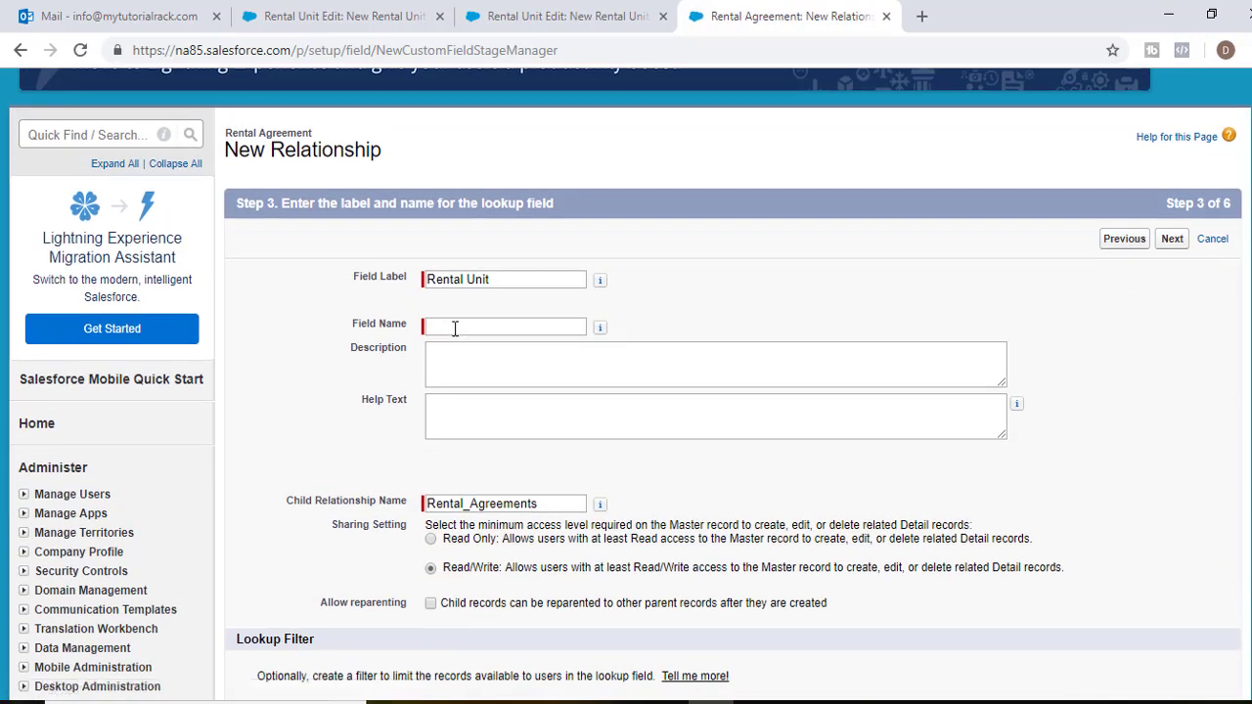
click(455, 328)
mouse_move(603, 284)
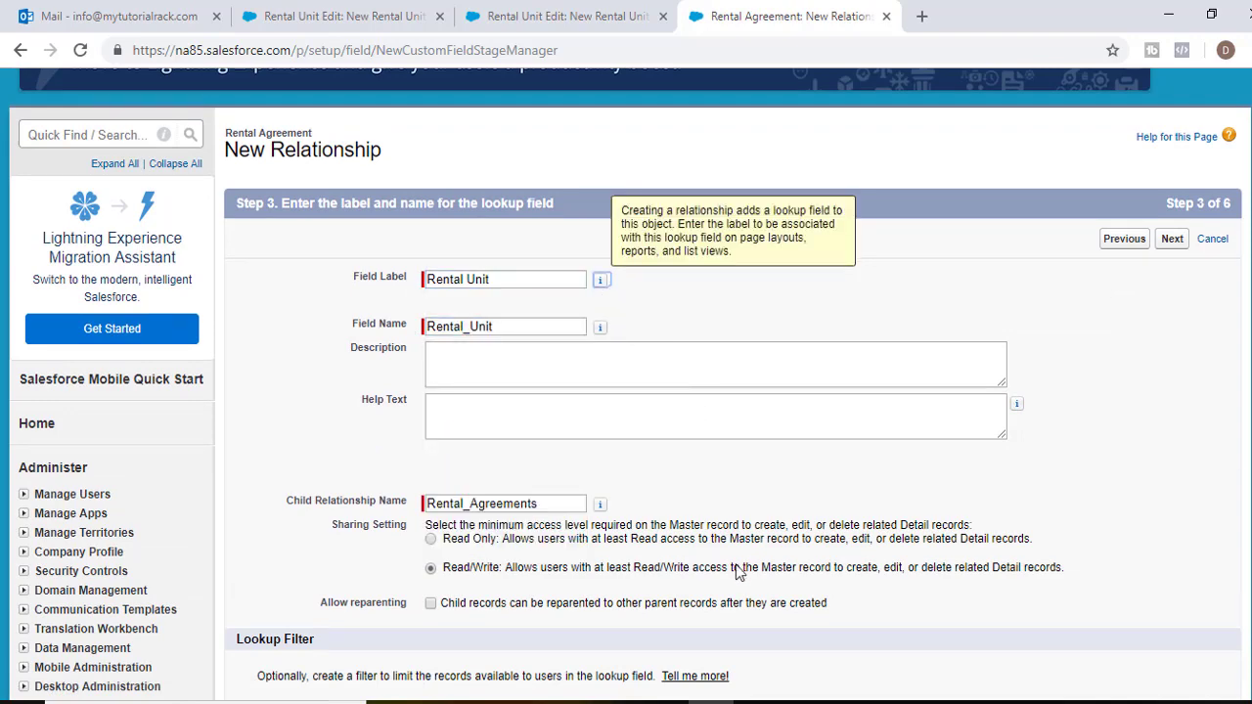
scroll(738, 572, down, 2)
click(1174, 653)
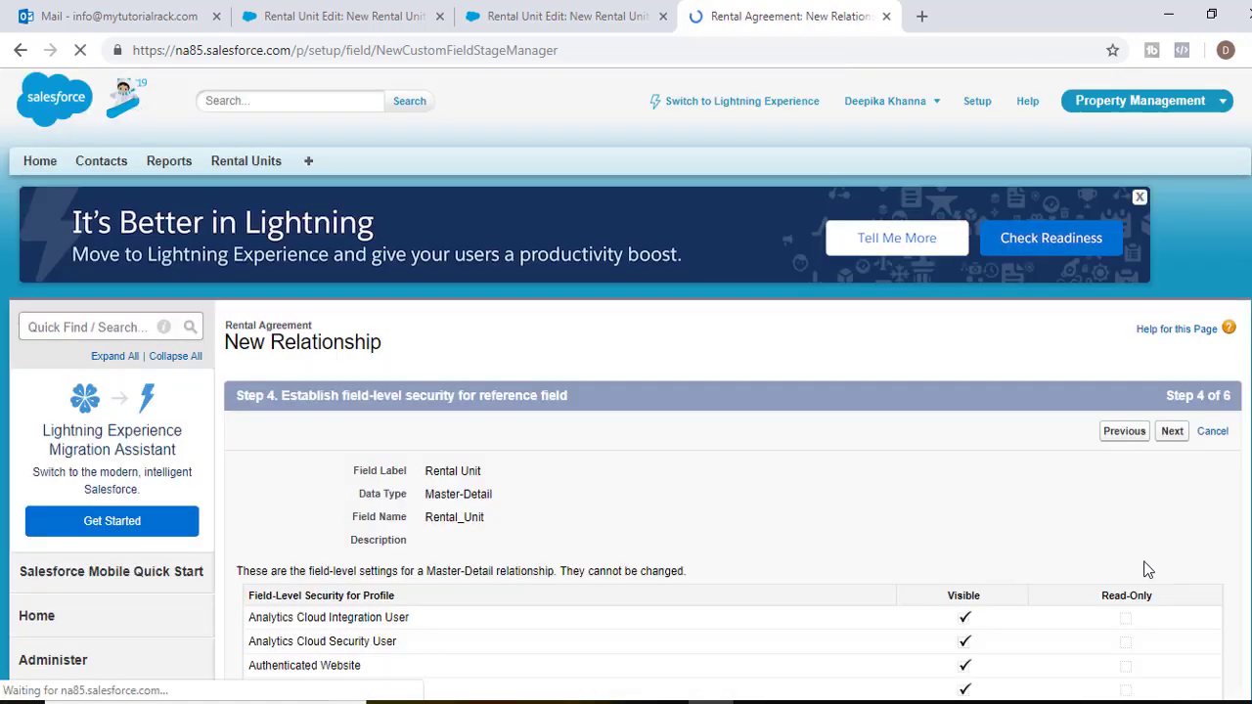
Step: Accept the default field-level security, page layout and related list settings for Rental Unit, then save it and start another custom field
scroll(1148, 570, down, 2)
click(1172, 243)
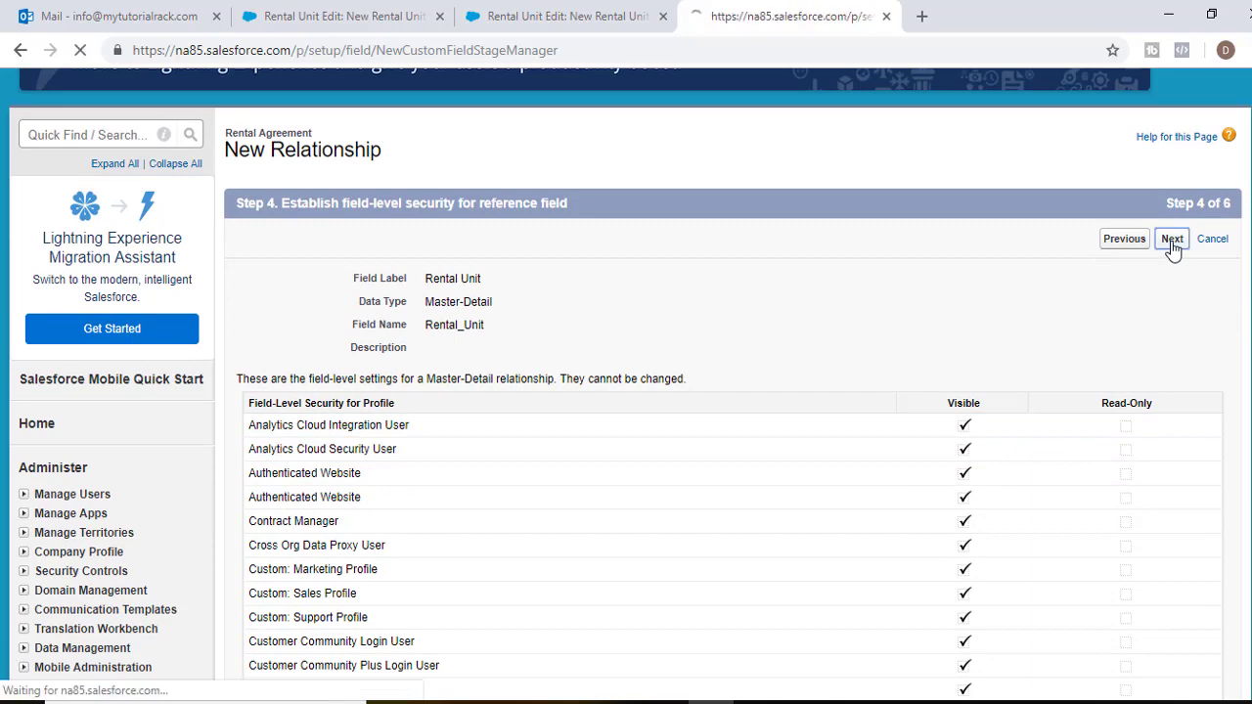
scroll(1125, 332, down, 3)
click(1172, 291)
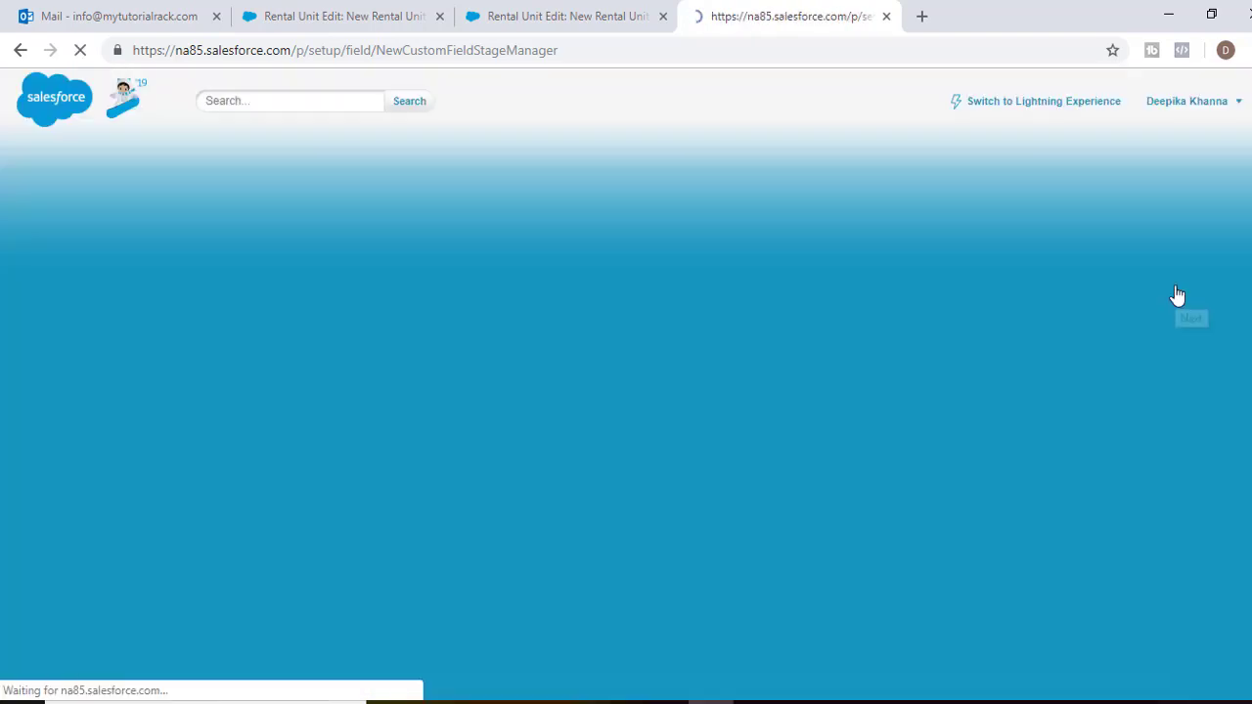
scroll(1006, 476, down, 2)
click(1112, 553)
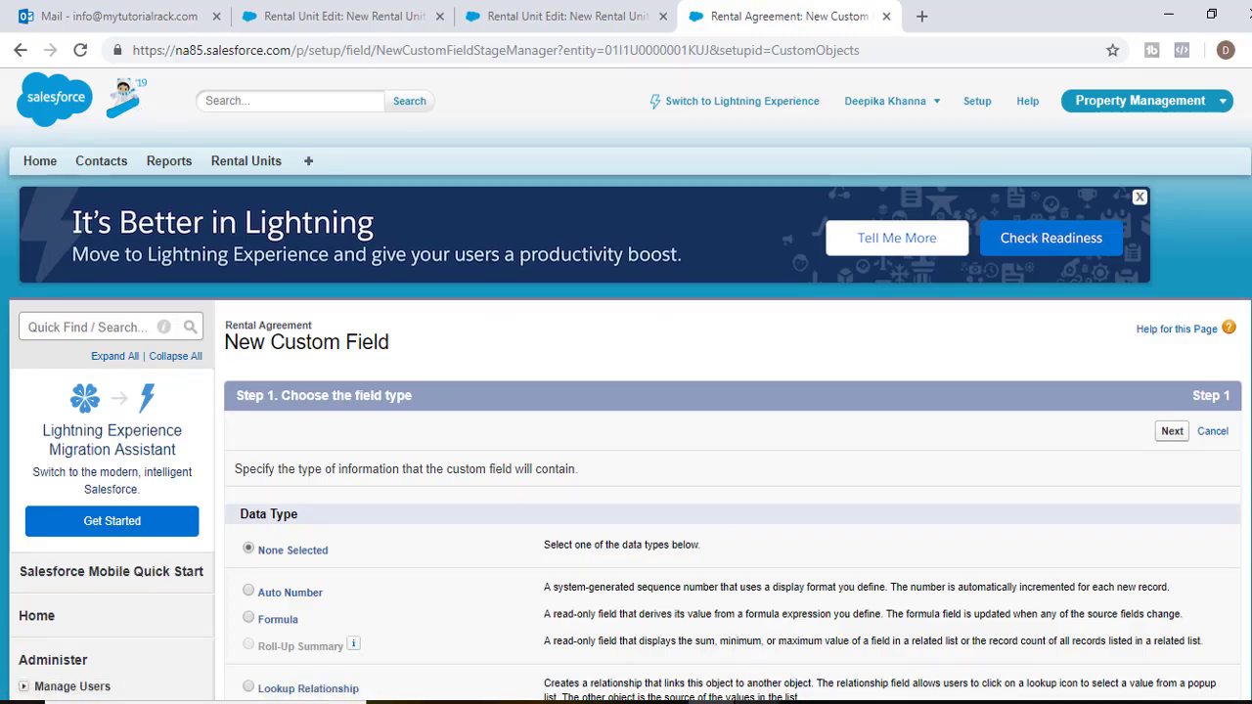
Step: Check the planned Renter field on the PowerPoint slide, then return to Salesforce and start a Master-Detail Relationship field related to Contact
key(alt+Tab)
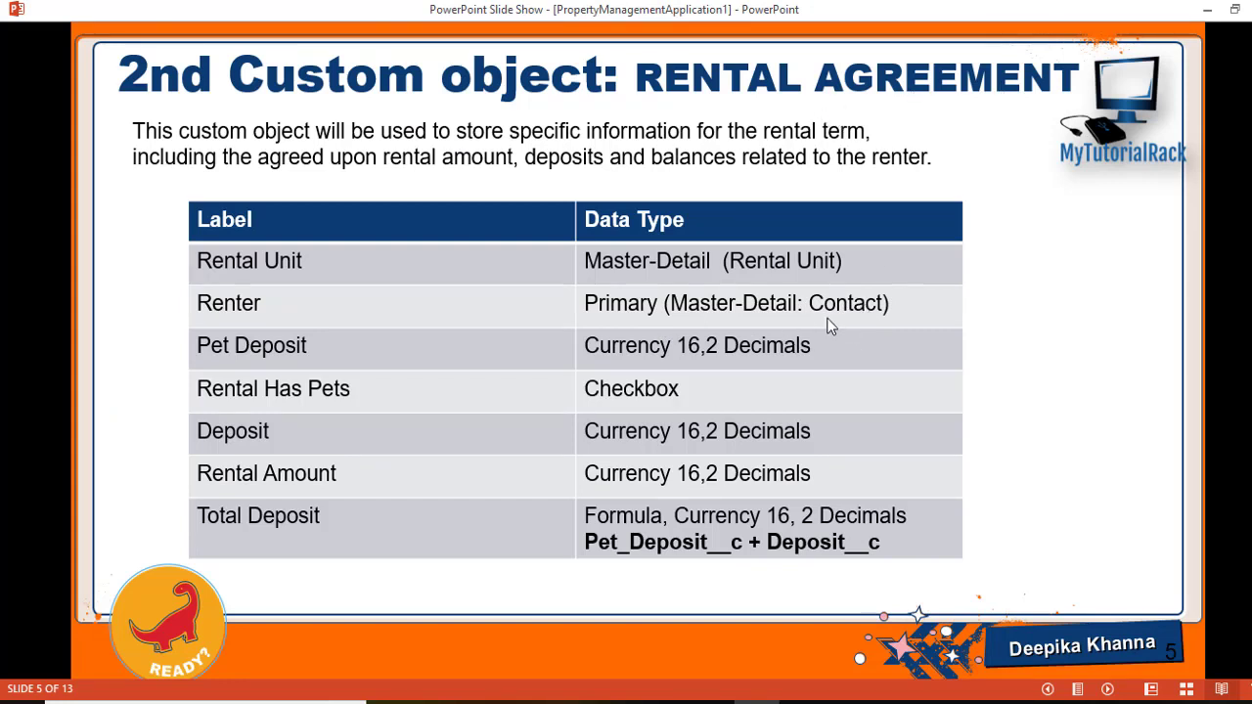
key(alt+Tab)
scroll(272, 486, down, 2)
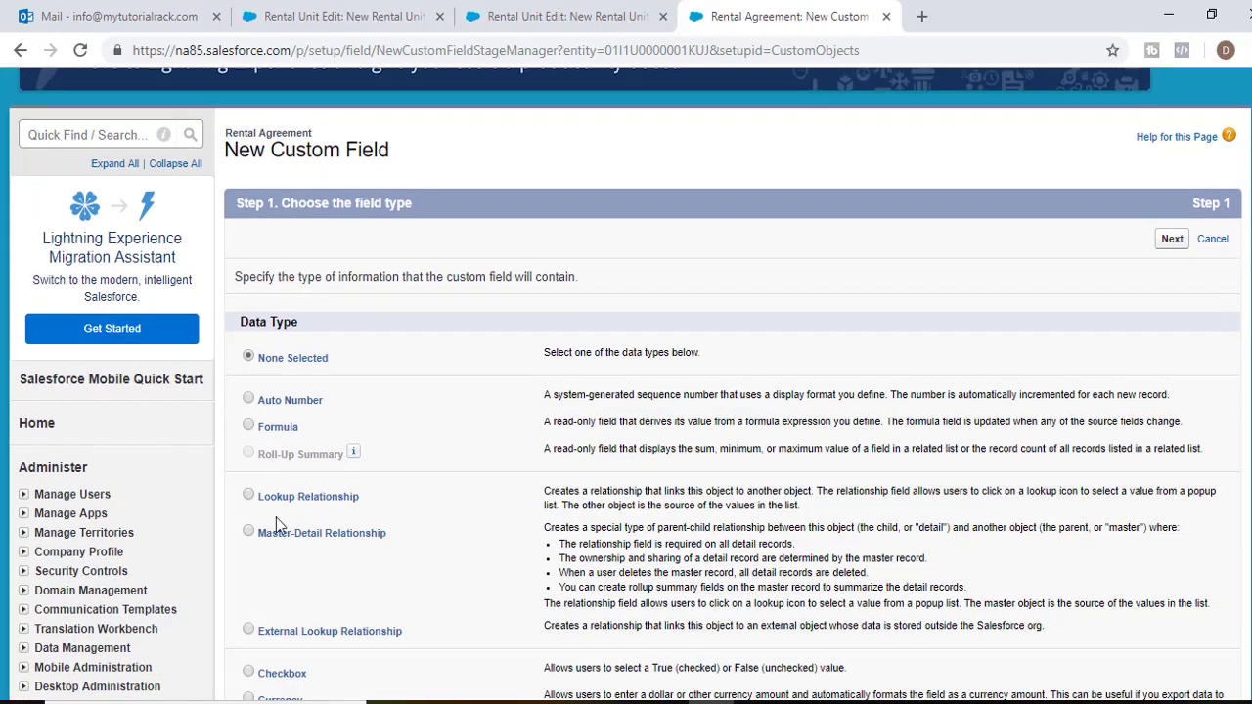
scroll(316, 542, down, 5)
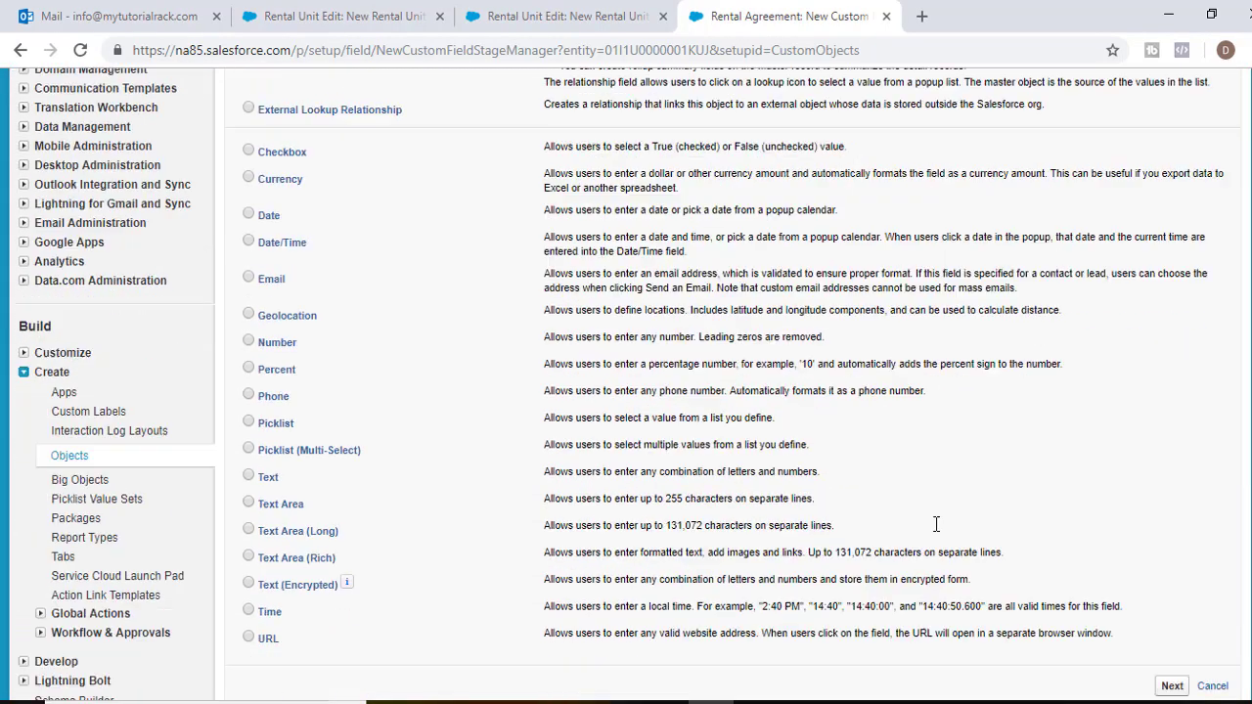
scroll(1136, 626, down, 3)
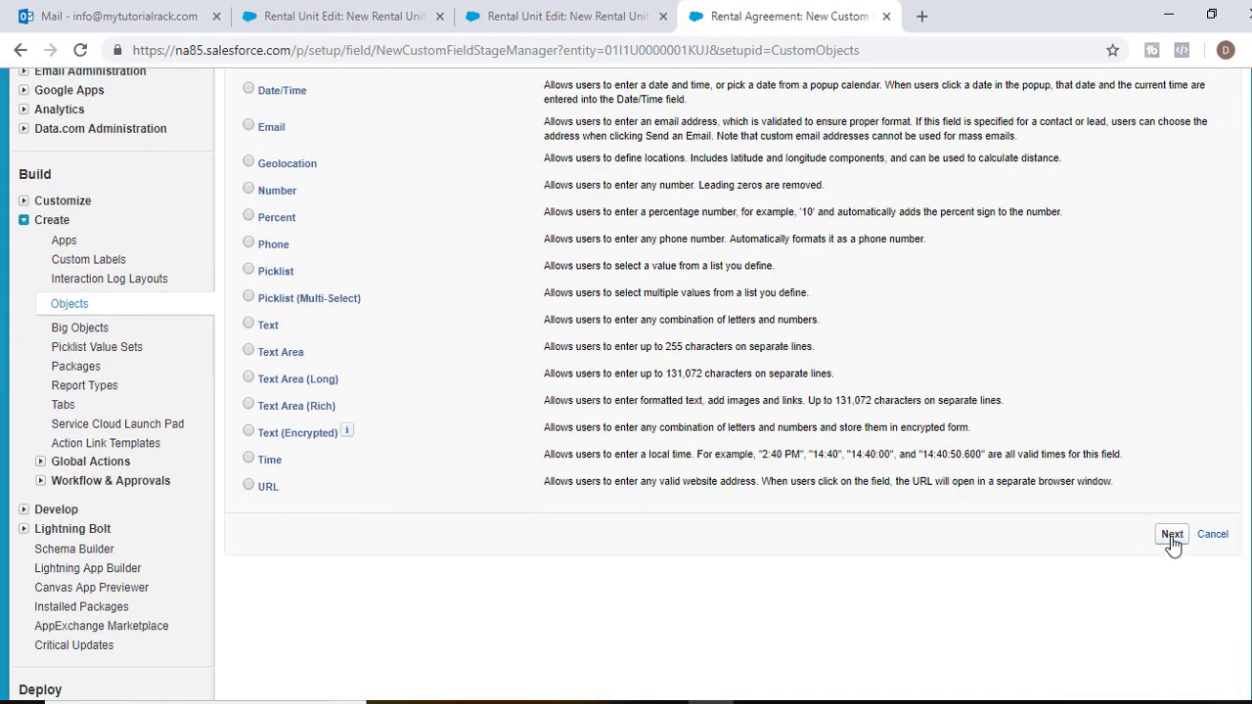
click(1171, 623)
click(487, 517)
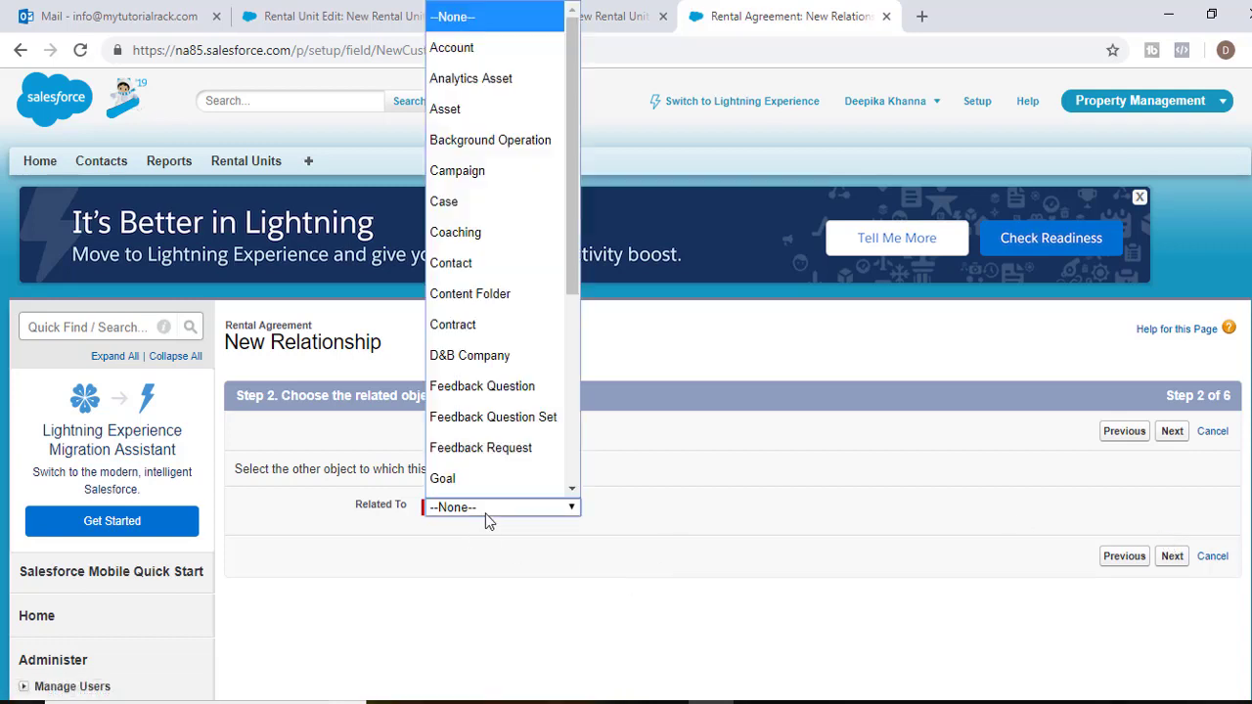
key(c)
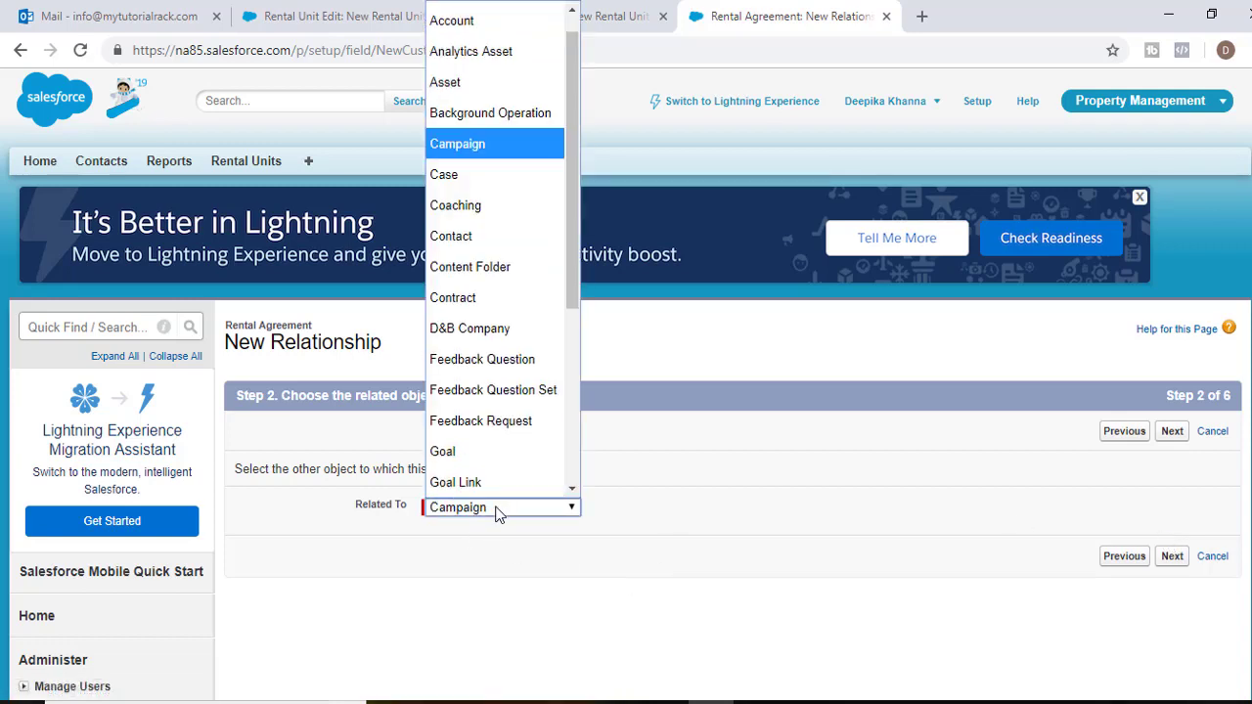
click(483, 236)
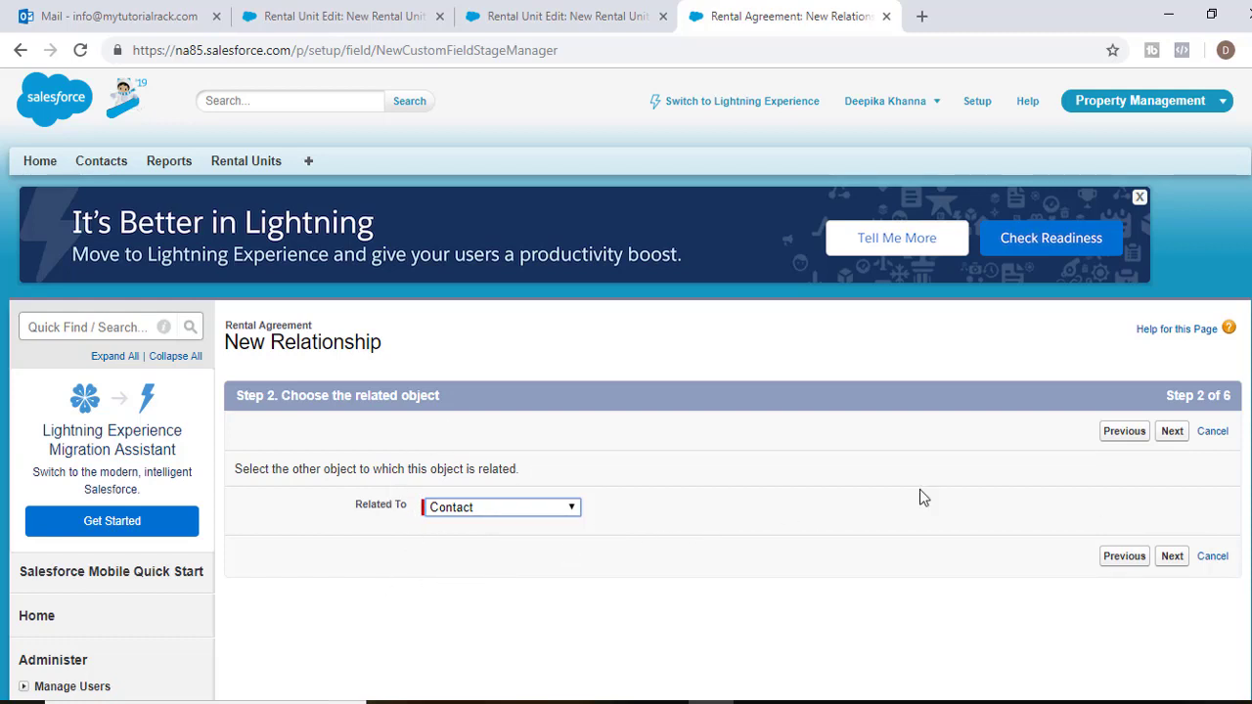
click(1172, 431)
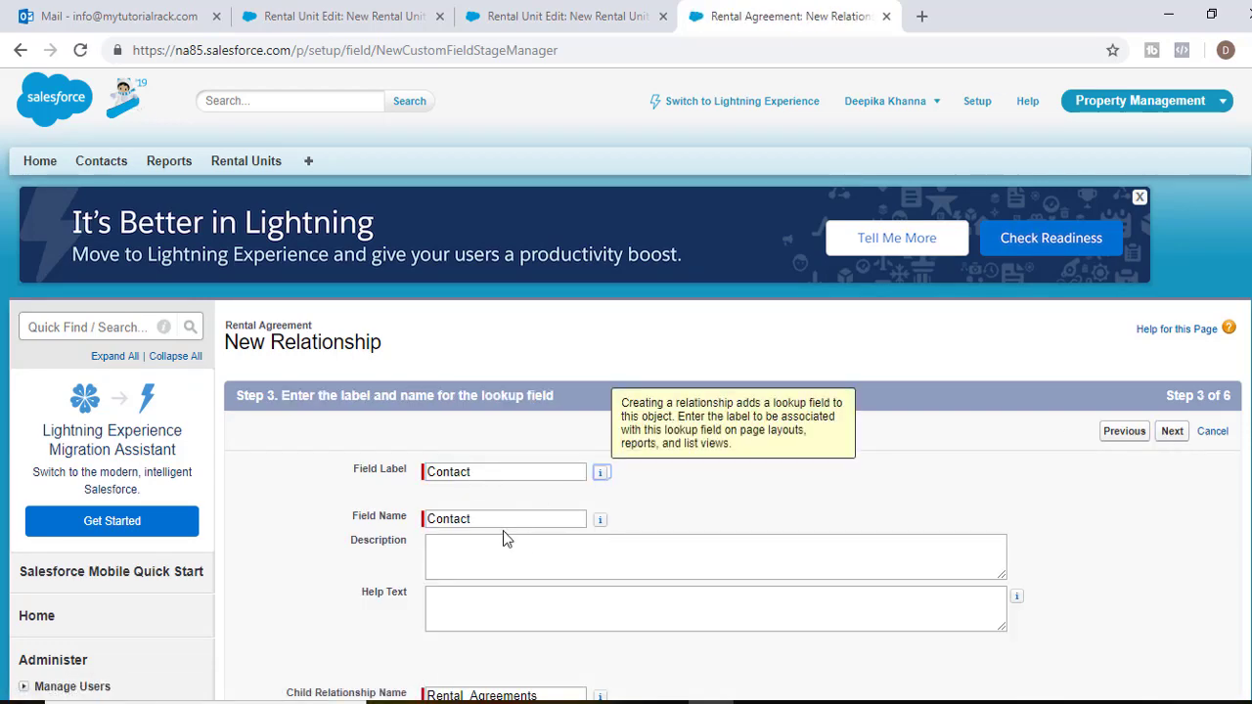
Step: Keep Contact as the field label and name, accept the default security, page layout and related list settings, and save the relationship
click(1172, 431)
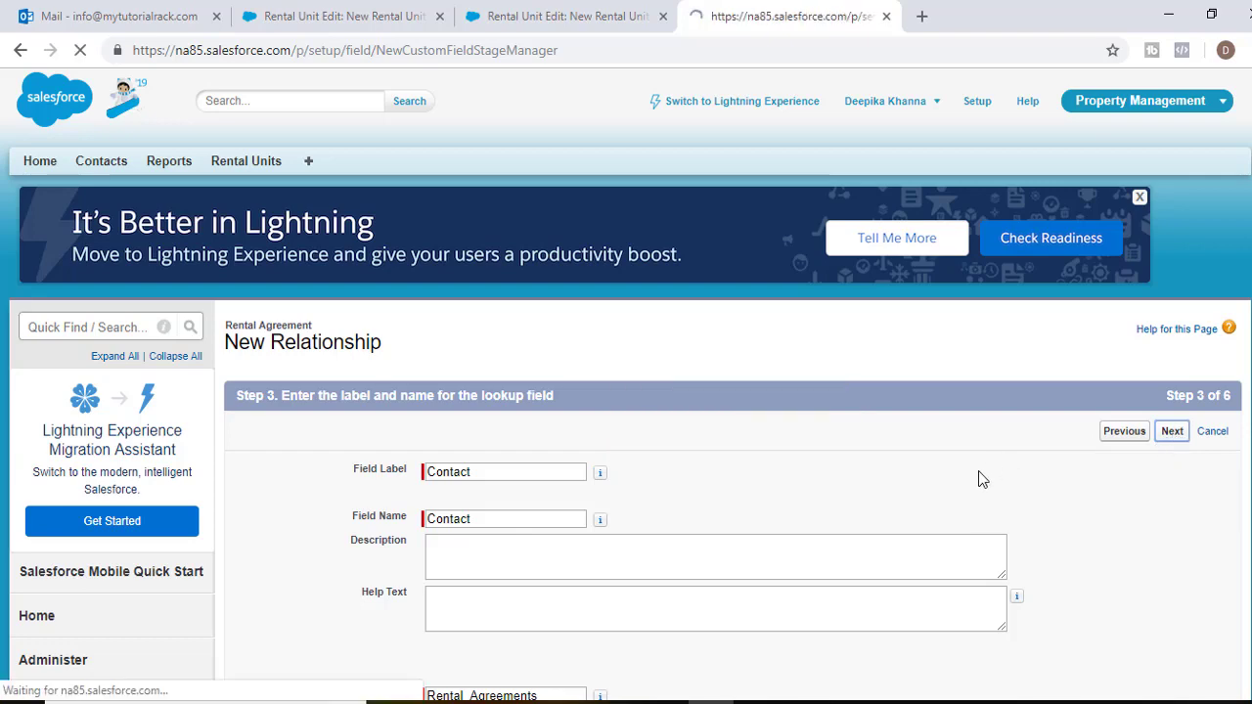
scroll(978, 485, down, 1)
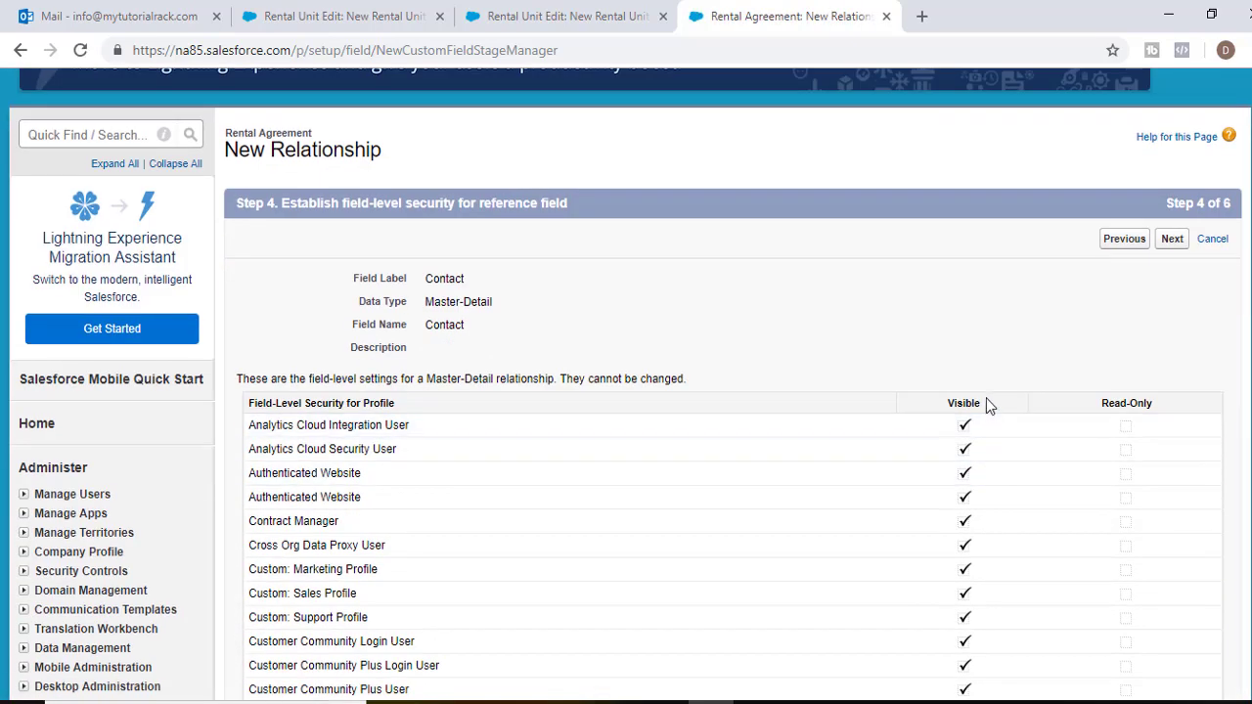
click(1172, 239)
scroll(962, 372, down, 3)
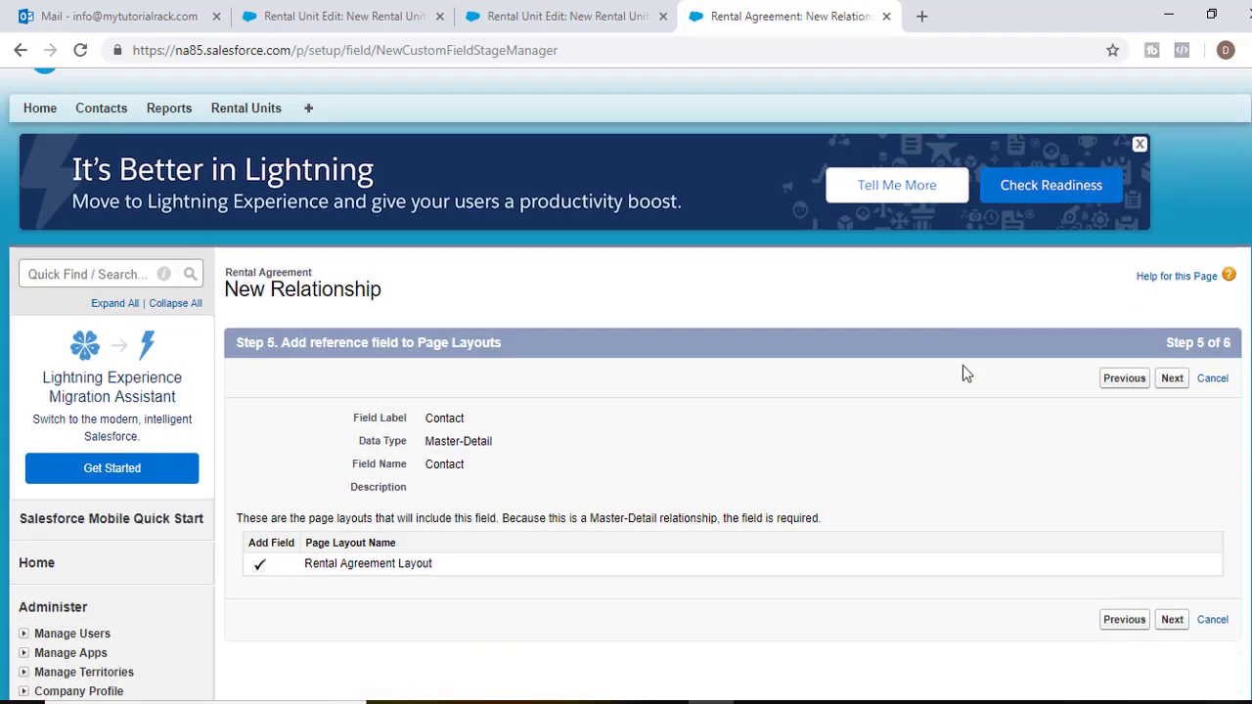
click(1170, 388)
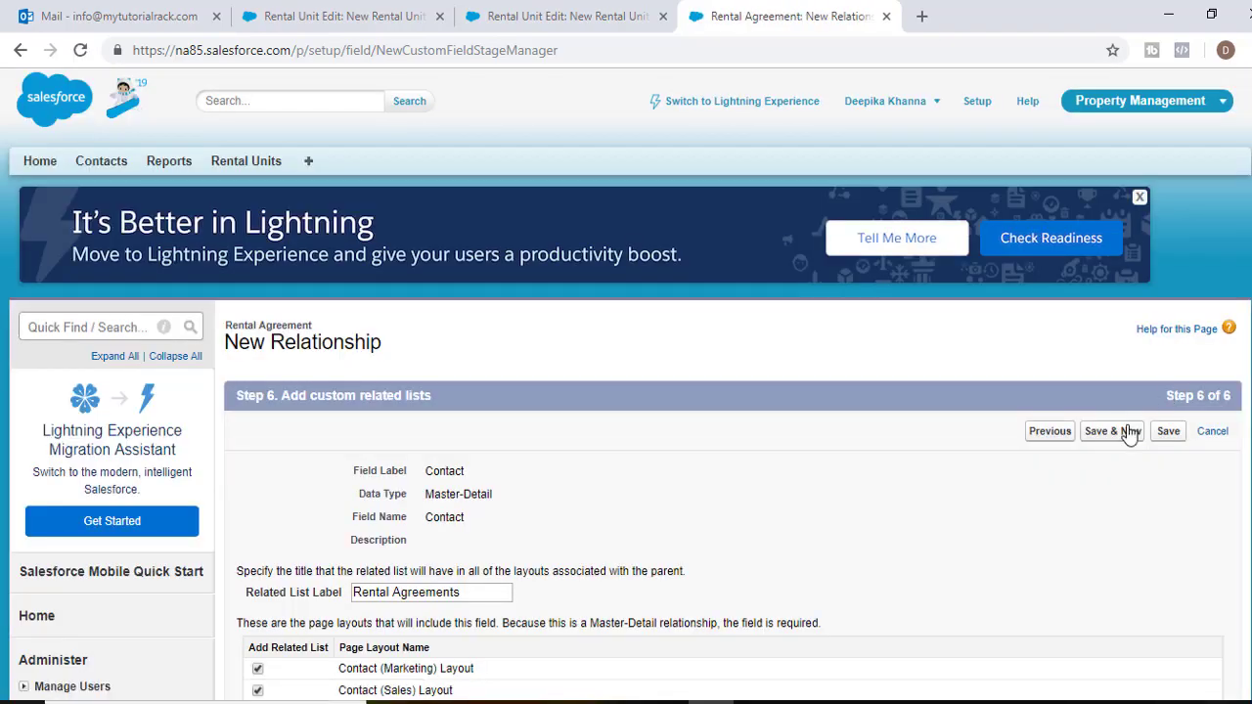
click(1168, 431)
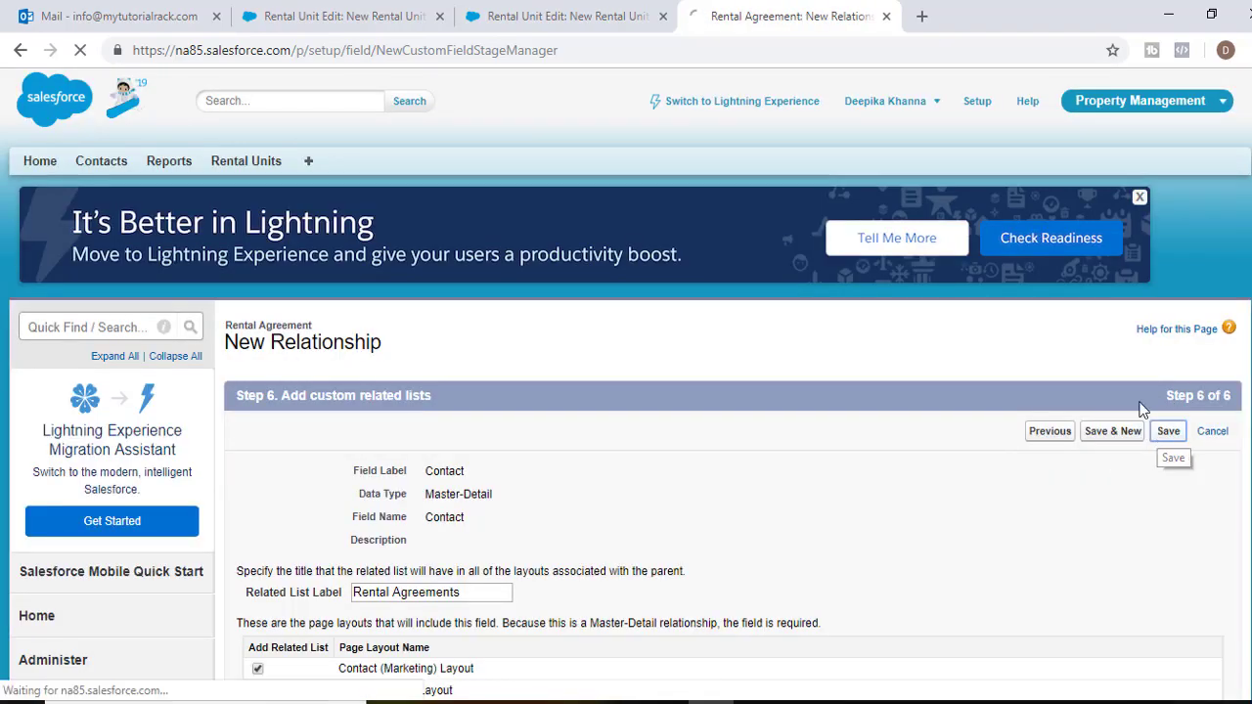
Step: Review the object's custom fields and relationships, then switch to PowerPoint to compare them with the planned Rental Agreement fields
scroll(414, 433, down, 7)
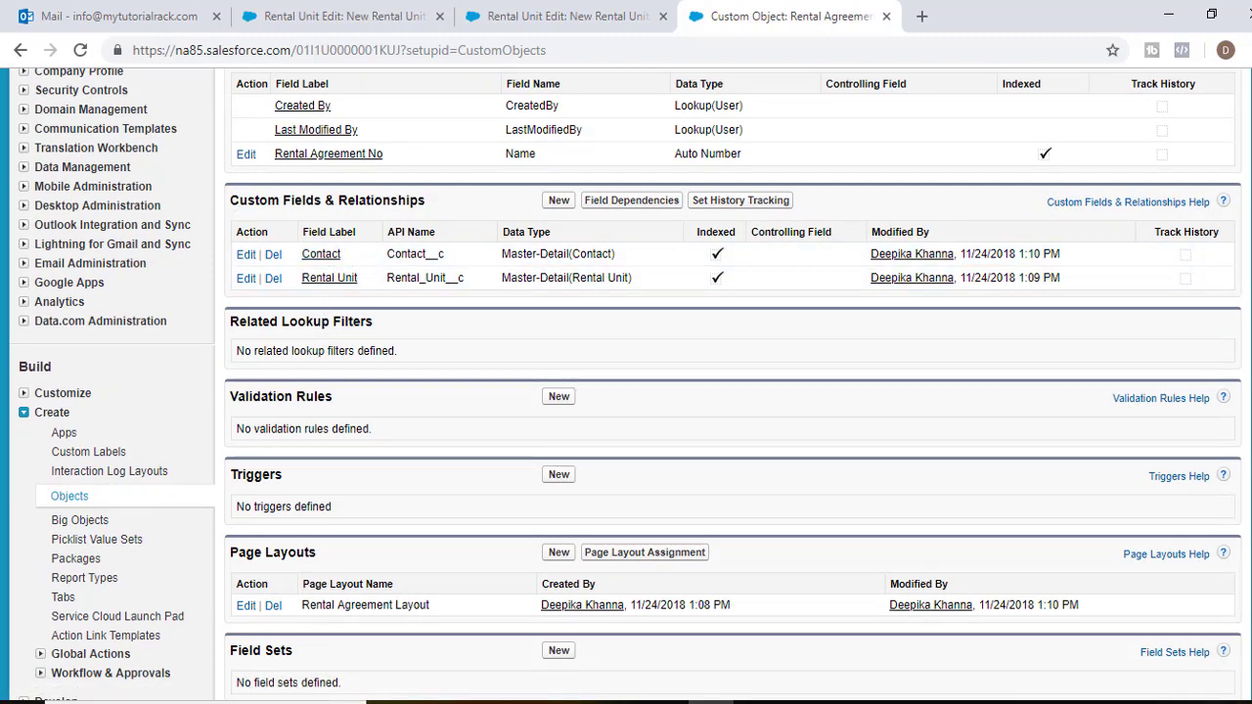
key(alt+Tab)
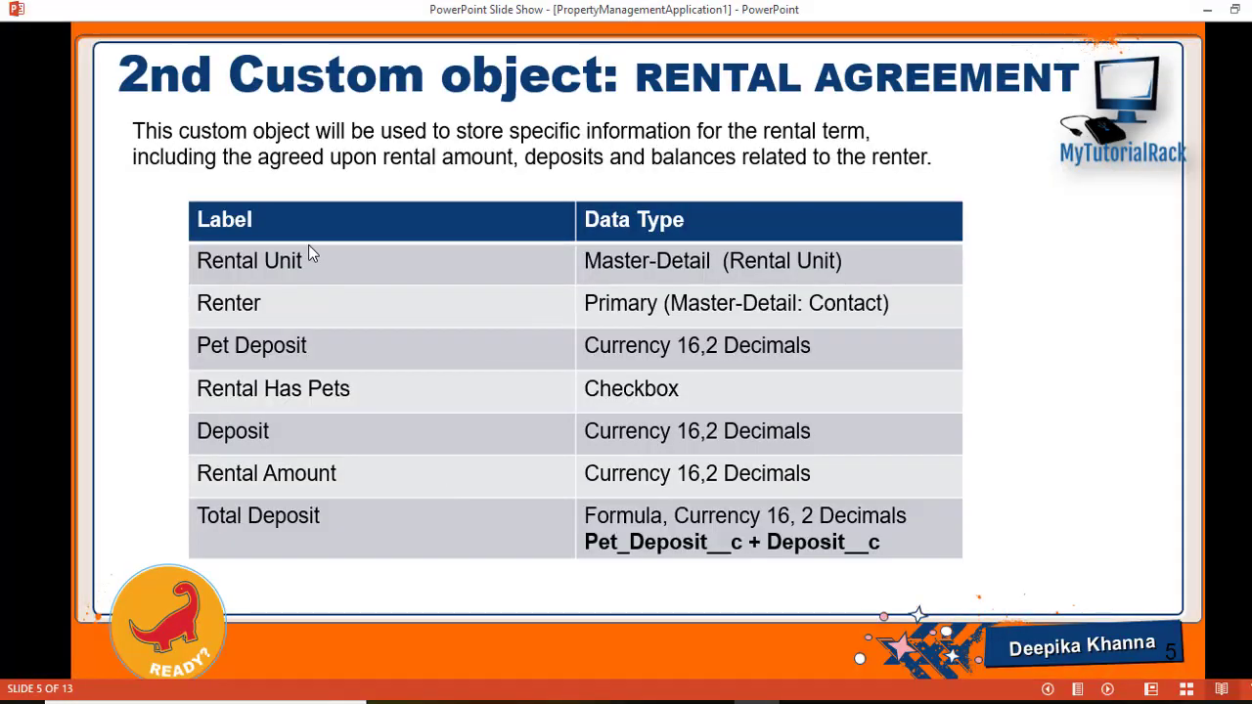